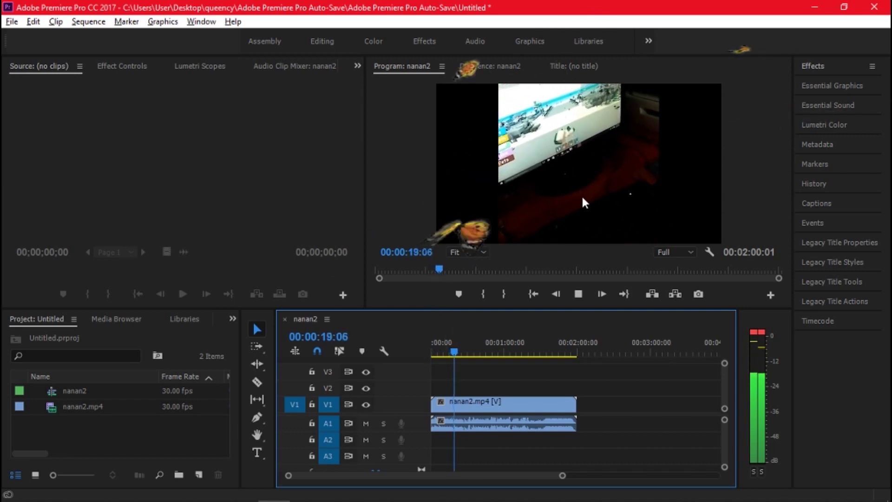
Stop playback and create a new 1280 × 720, 30.00 fps title named NANAN
key(space)
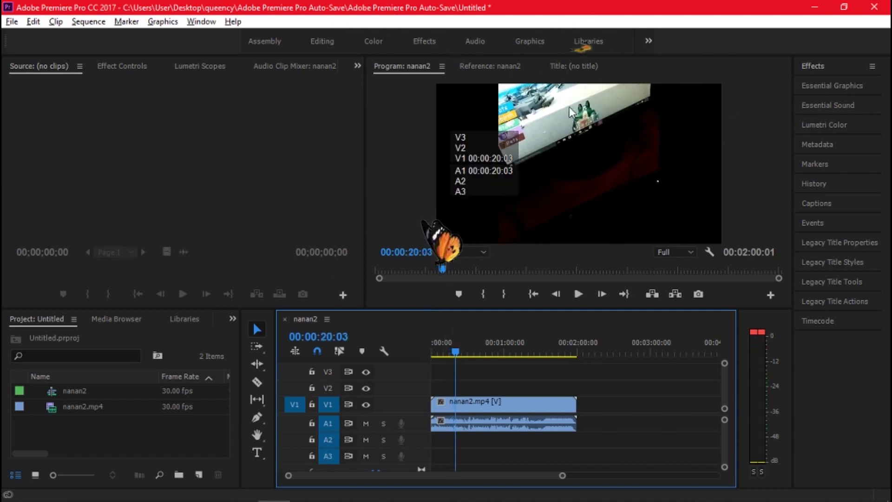
click(578, 67)
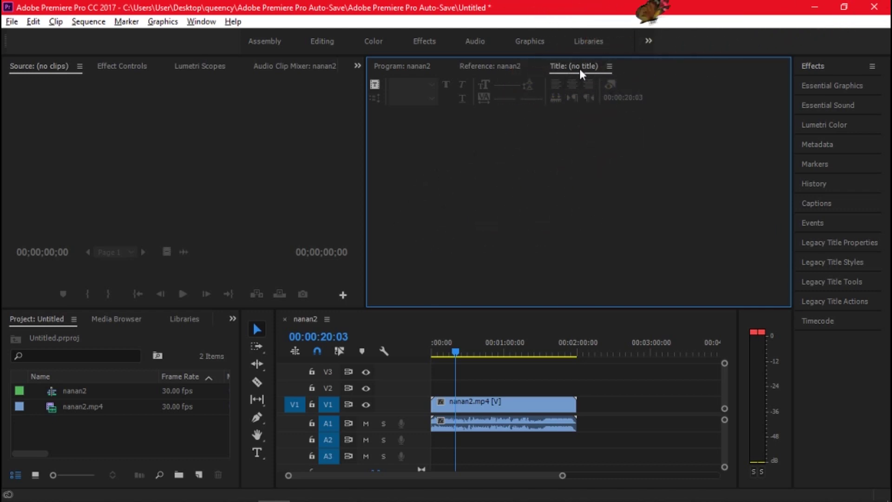
click(375, 84)
text(NANAN)
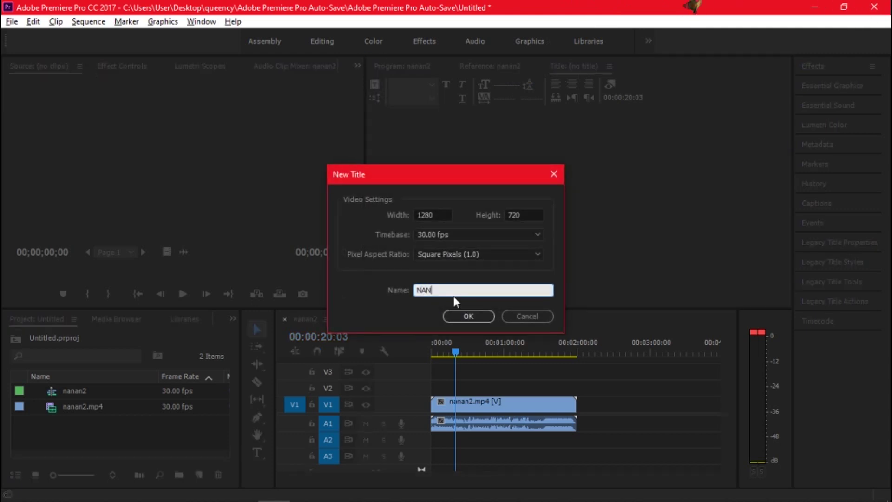
click(458, 317)
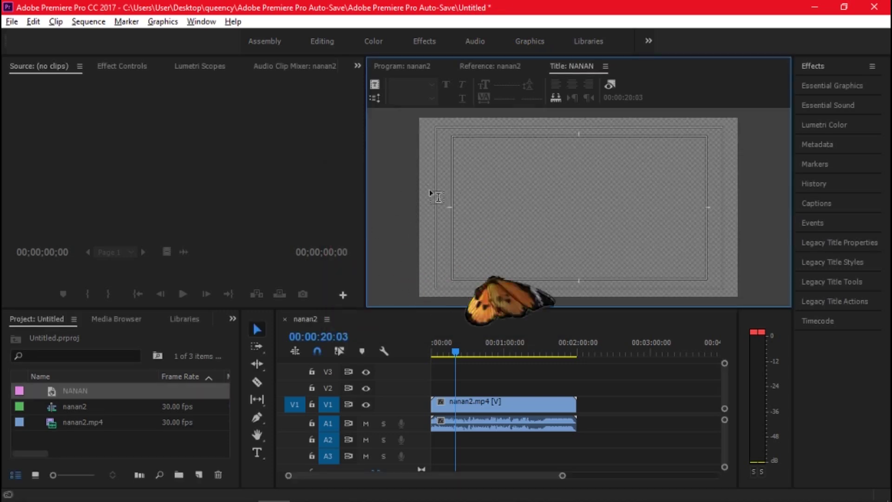
Add a text box filling most of the NANAN title area with the text "Nanan Exercise" and centre its alignment
drag(448, 140, 715, 278)
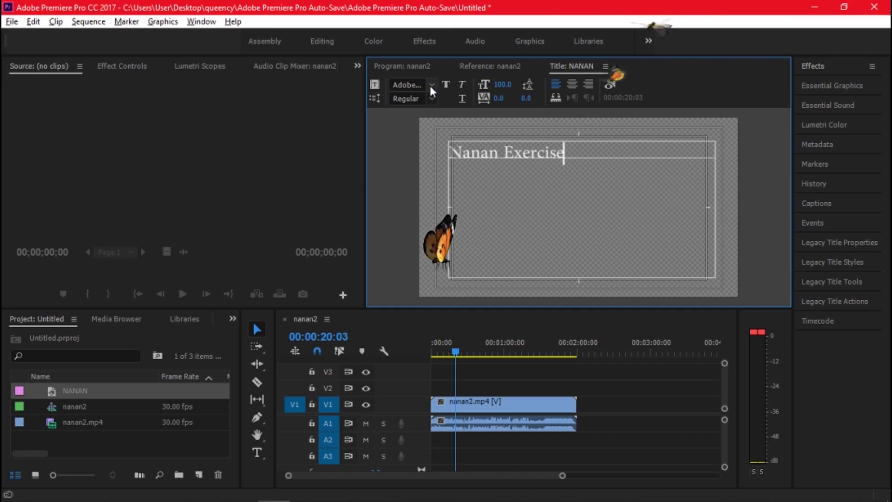
click(431, 85)
click(572, 84)
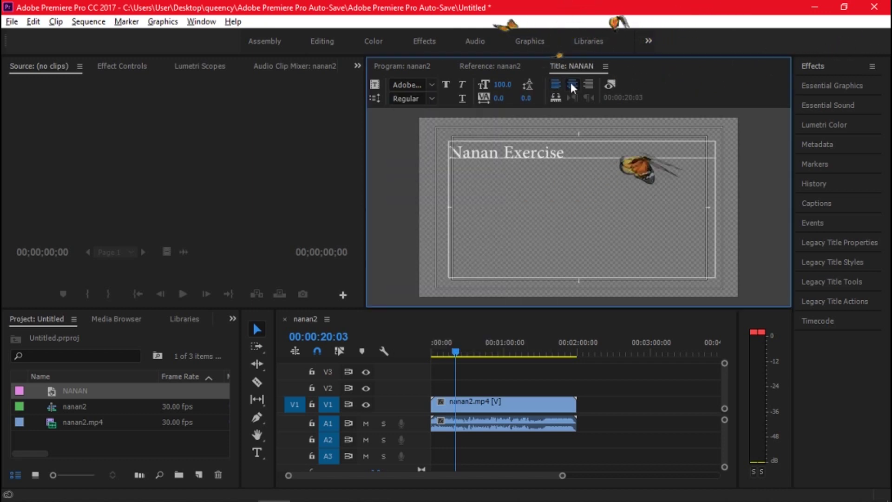
click(572, 84)
Set the title text's font to Microsoft YaHei Light
click(431, 85)
scroll(465, 228, up, 3)
scroll(451, 206, up, 5)
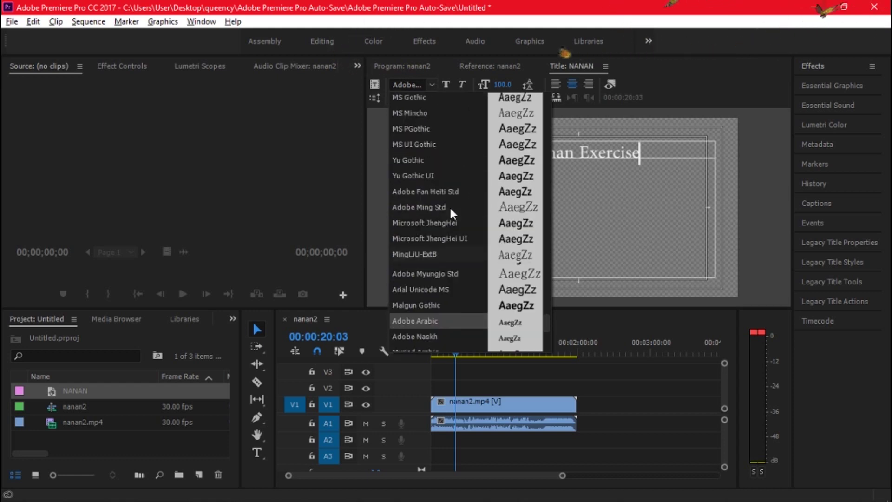
scroll(449, 208, down, 8)
click(452, 284)
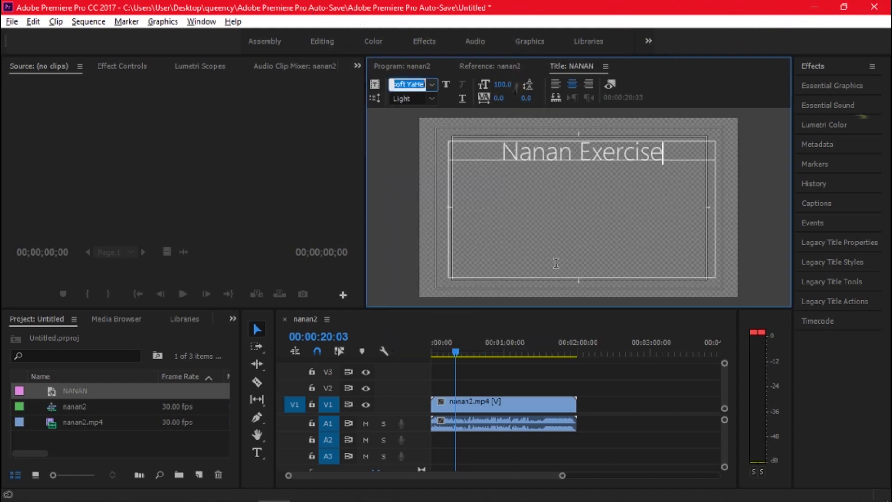
Apply the bold Impact title style to the whole "Nanan Exercise" text
drag(693, 158, 491, 149)
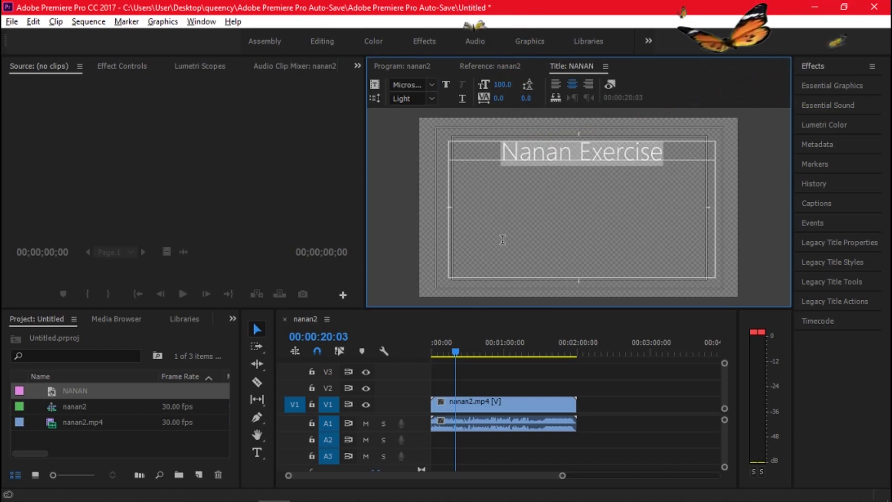
click(848, 263)
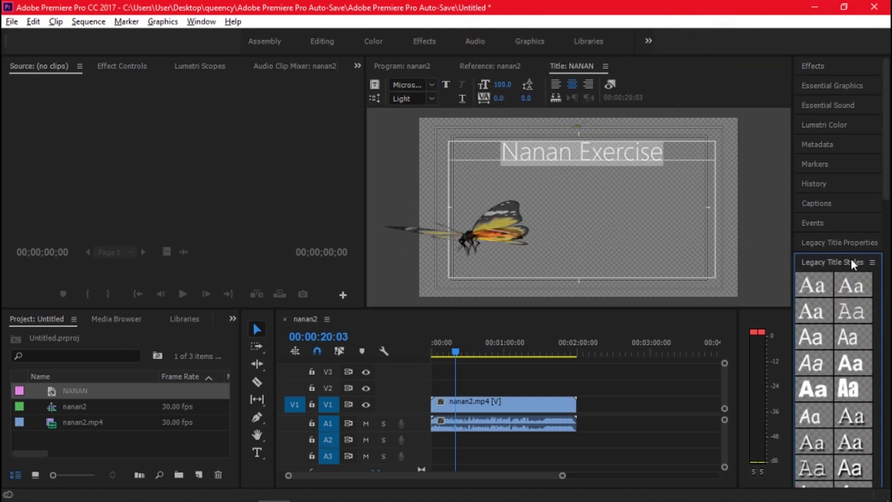
click(852, 388)
Turn on a black shadow at 100% opacity for the "Nanan Exercise" text in the legacy title properties
click(848, 243)
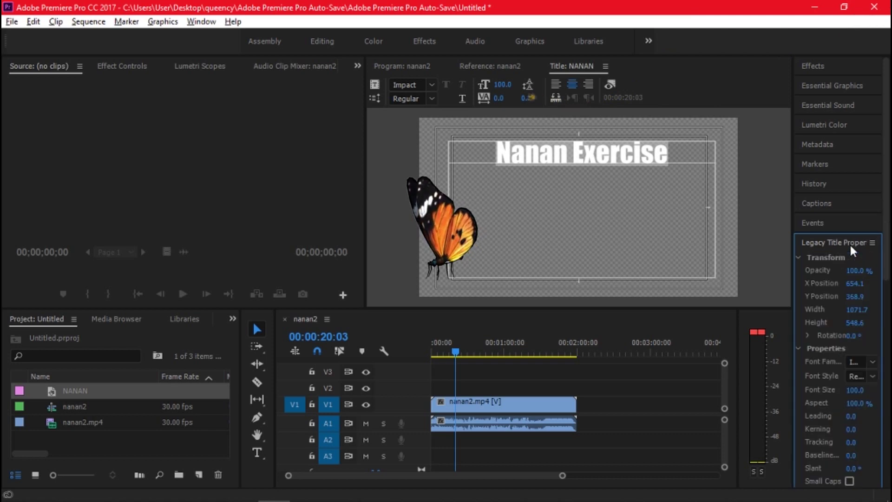
scroll(842, 325, down, 5)
scroll(842, 325, down, 2)
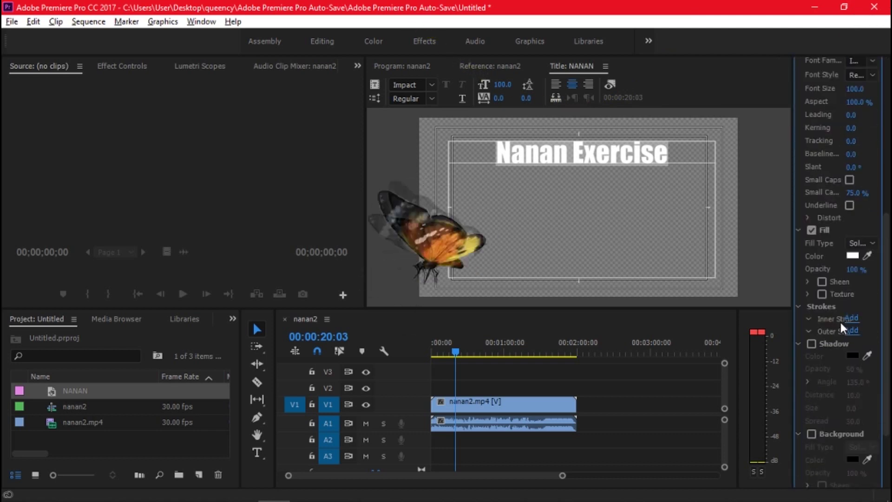
click(812, 343)
click(854, 368)
scroll(808, 393, down, 2)
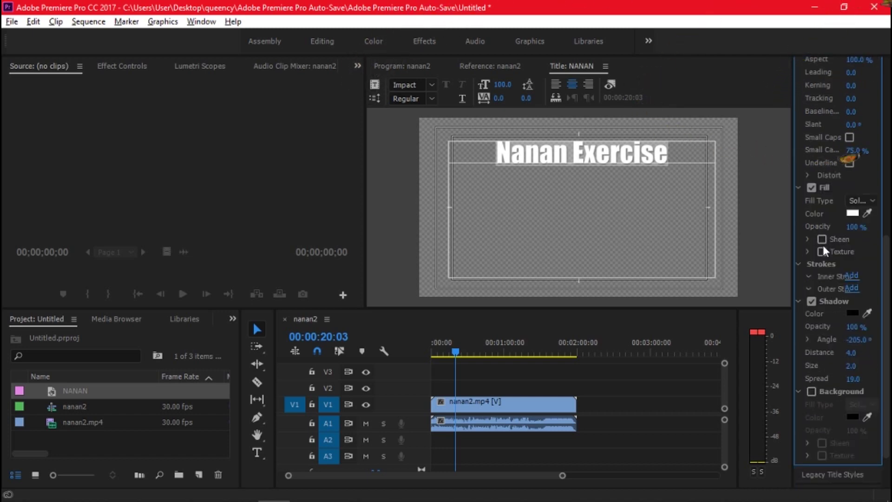
Review the title's transform, font, fill and shadow properties, and compare the text with the shadow off and on
scroll(823, 244, up, 4)
scroll(838, 283, up, 4)
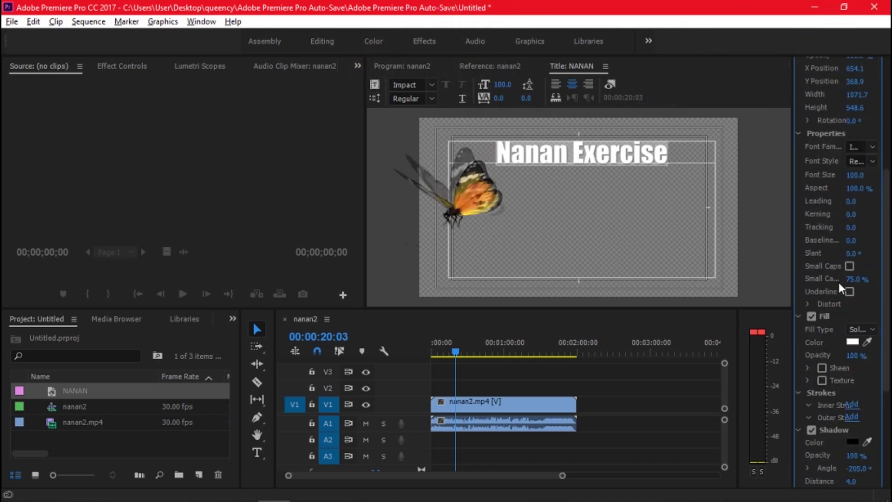
scroll(838, 283, up, 6)
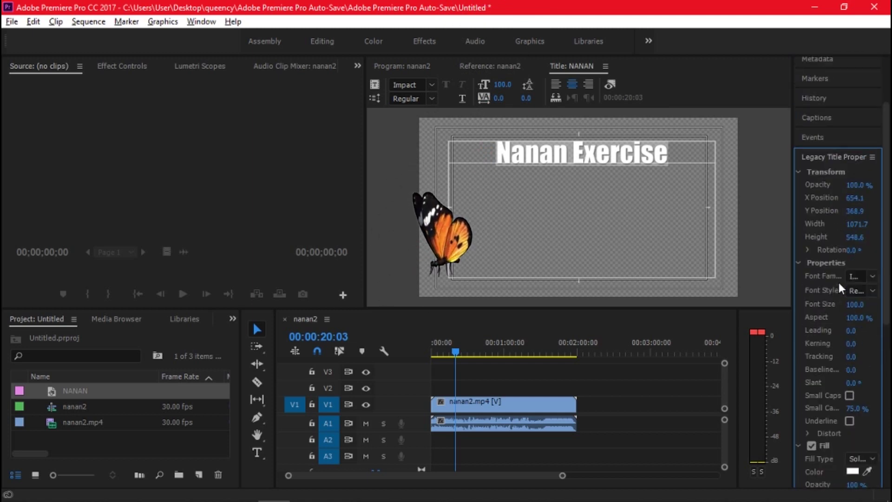
scroll(838, 284, up, 2)
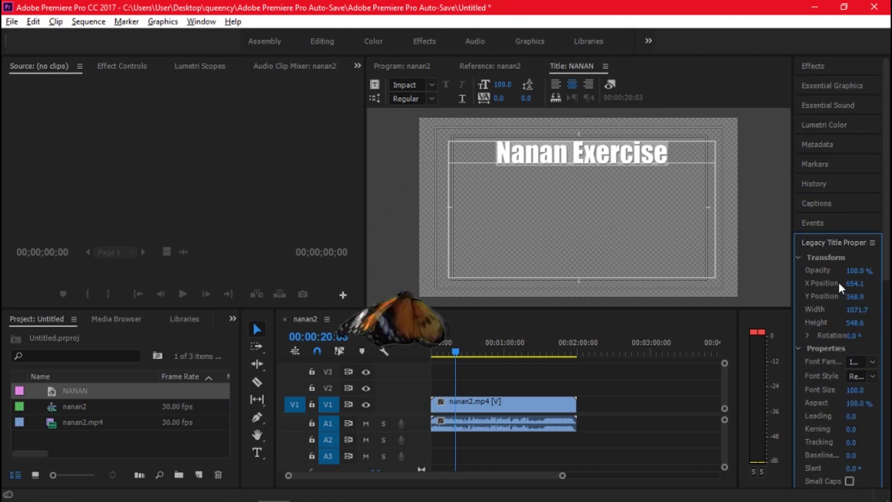
scroll(838, 285, down, 8)
scroll(838, 287, down, 10)
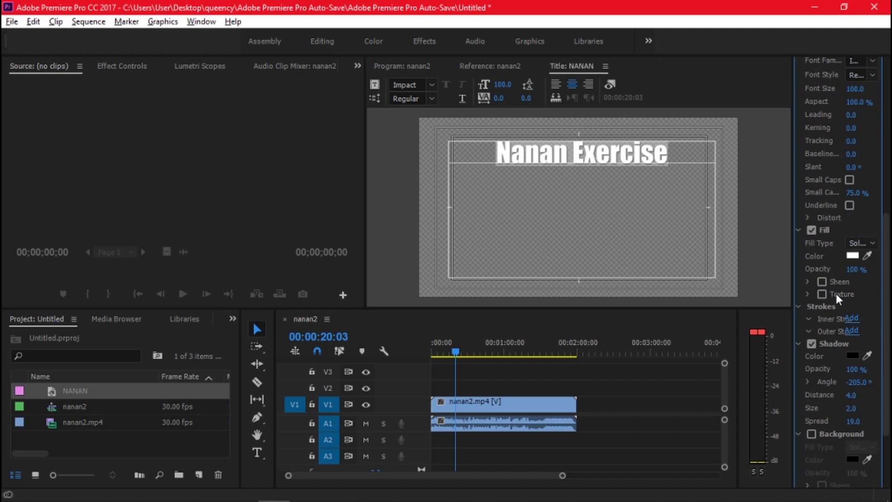
click(812, 347)
click(812, 347)
scroll(829, 308, up, 4)
Place the NANAN title on track V2 at the sequence start and extend it to the end of the nanan2.mp4 clip
click(72, 391)
key(Return)
click(382, 67)
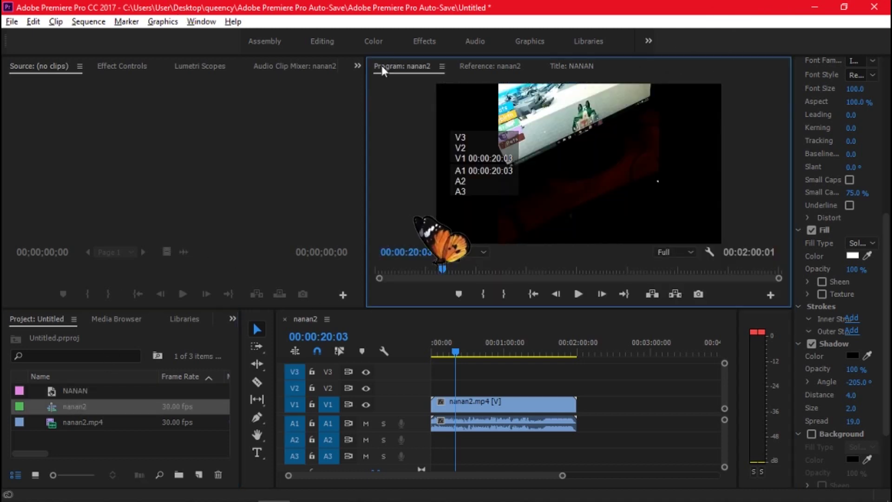
click(96, 393)
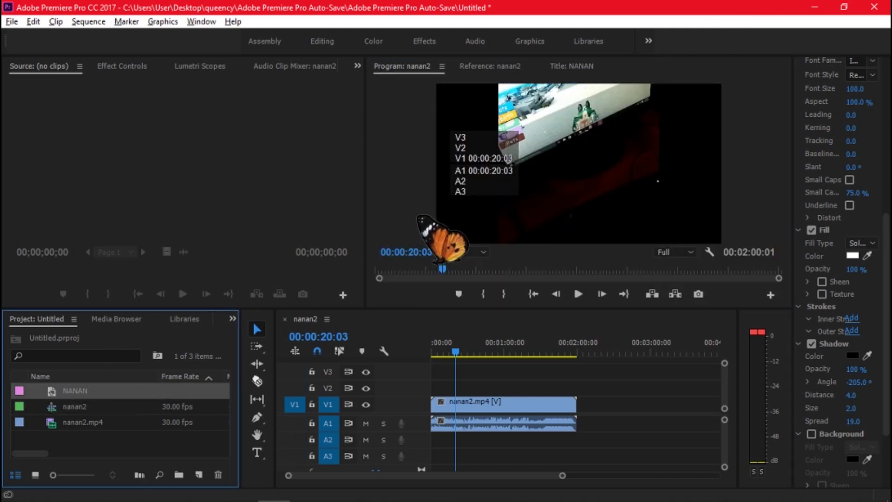
drag(464, 209, 439, 391)
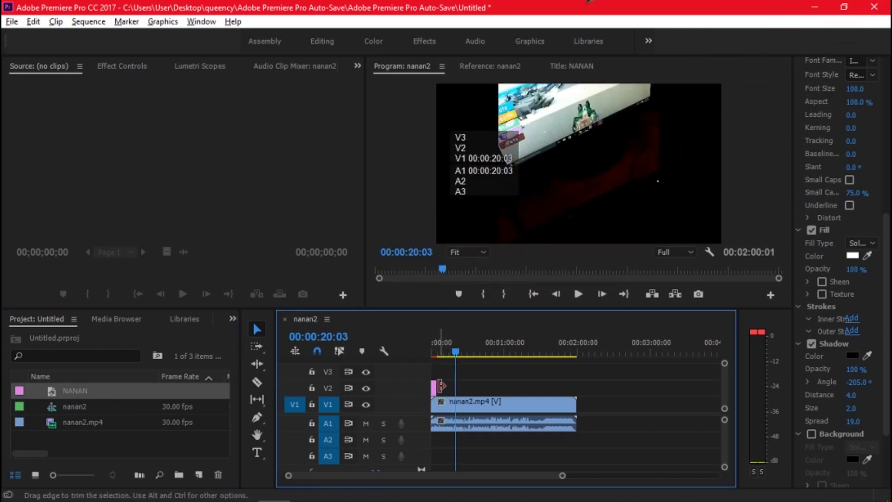
drag(537, 390, 576, 390)
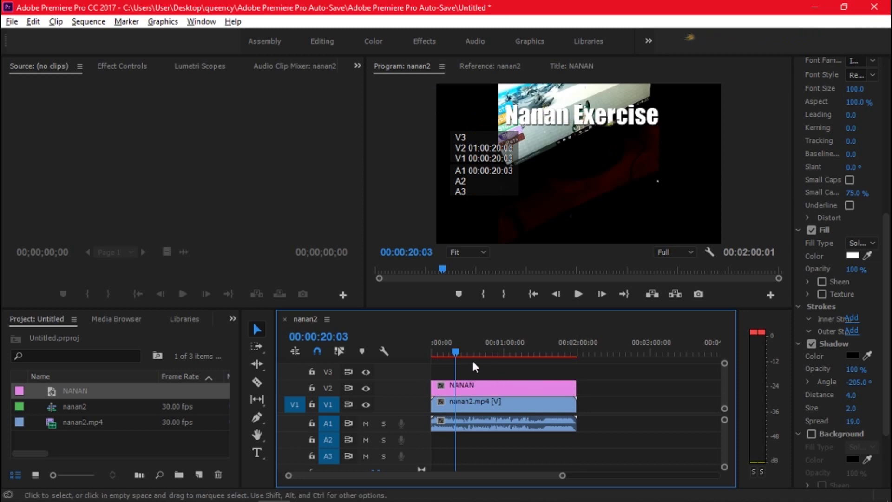
Preview the title over the video and reopen the NANAN title to move its text to the middle of the frame
key(space)
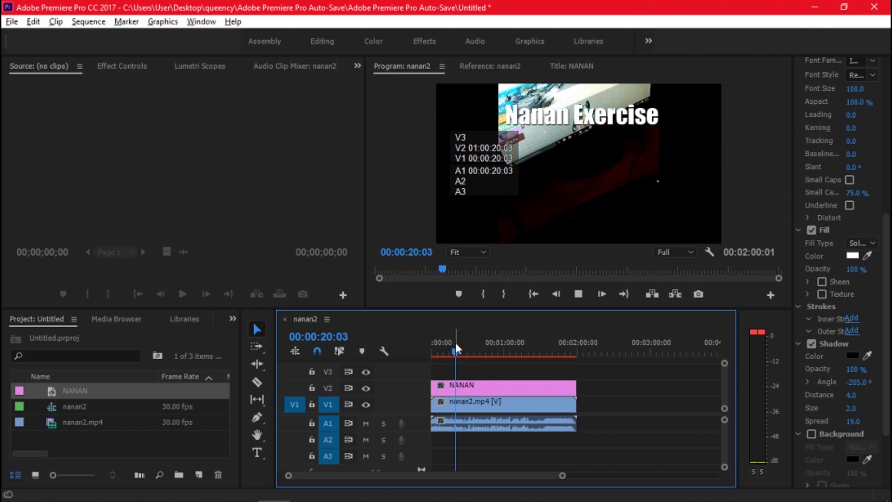
click(565, 201)
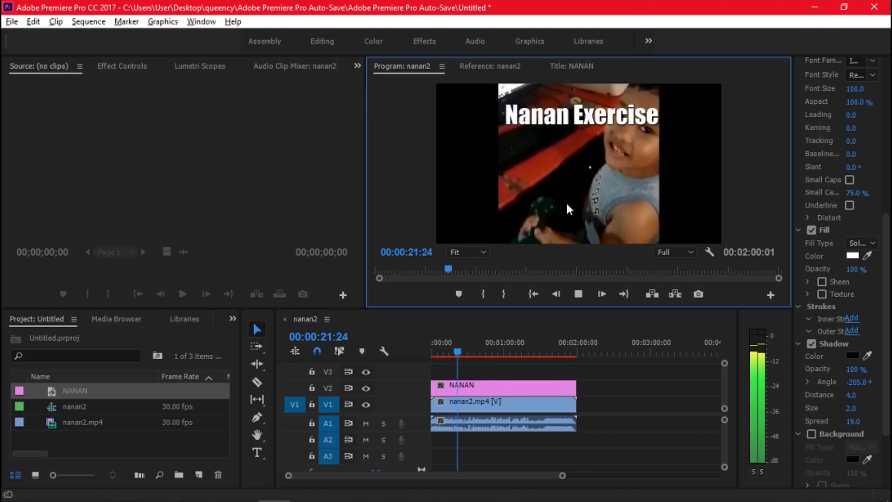
click(496, 382)
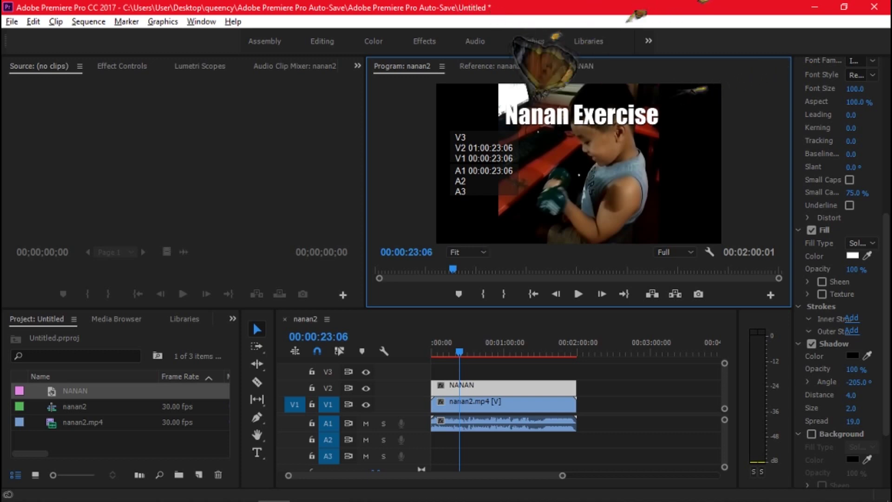
click(566, 67)
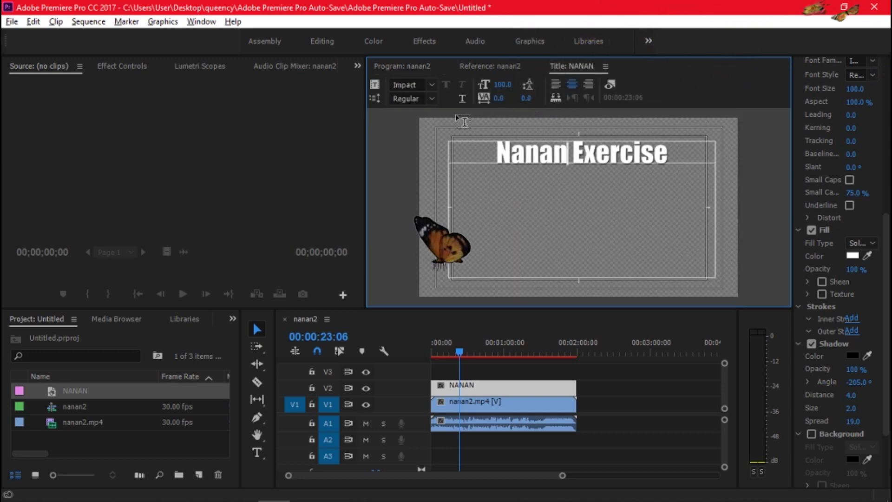
Play the sequence to check the repositioned title over the video, and stop playback
key(space)
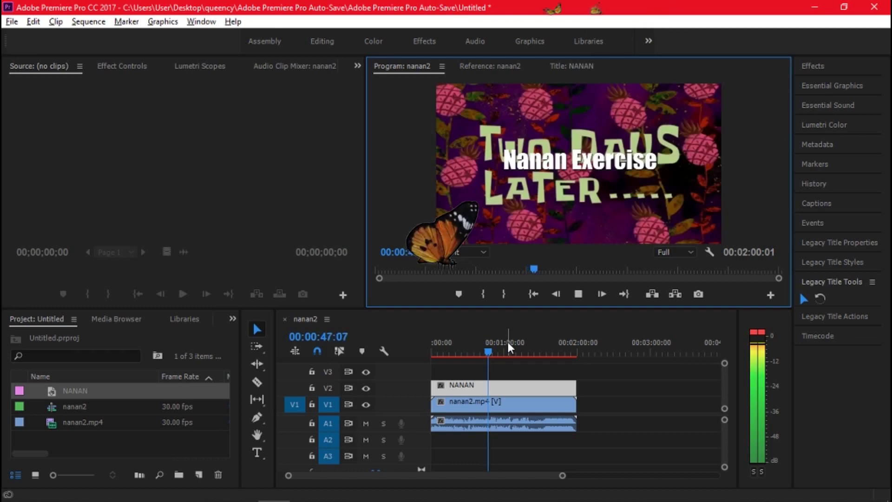
key(space)
key(space)
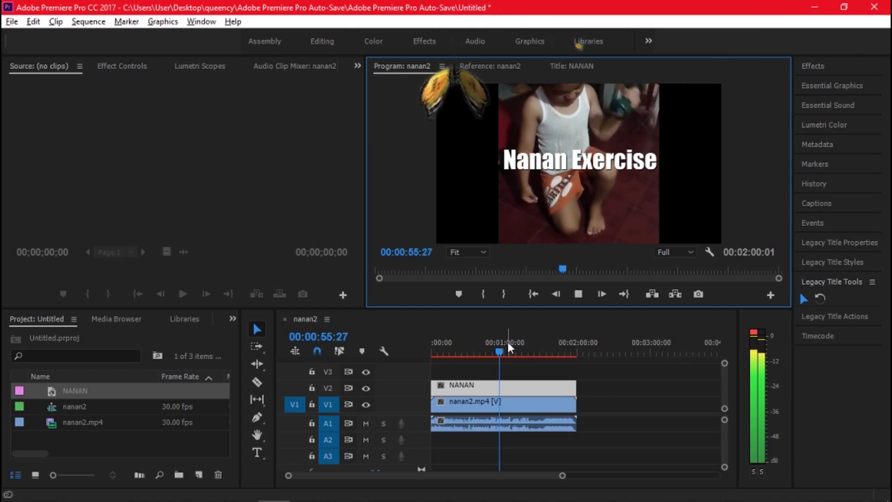
key(space)
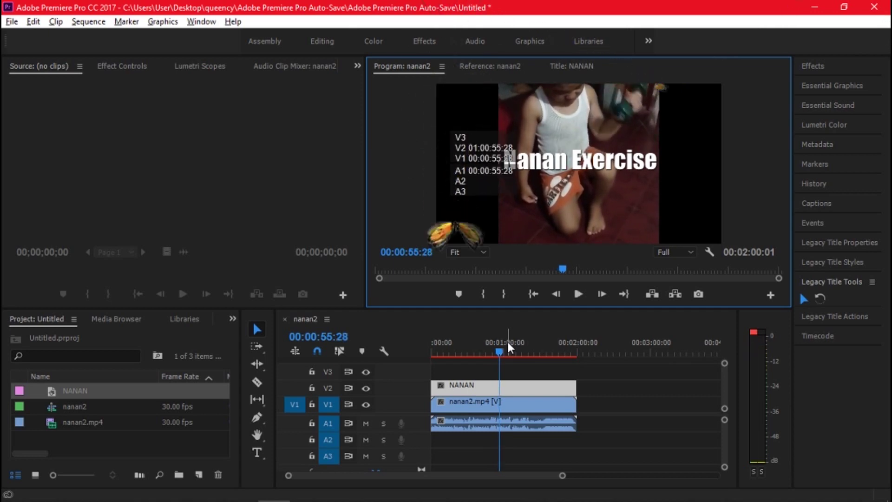
Set the speed of the nanan2.mp4 video clip on track V1 to 50%
click(530, 405)
right_click(530, 405)
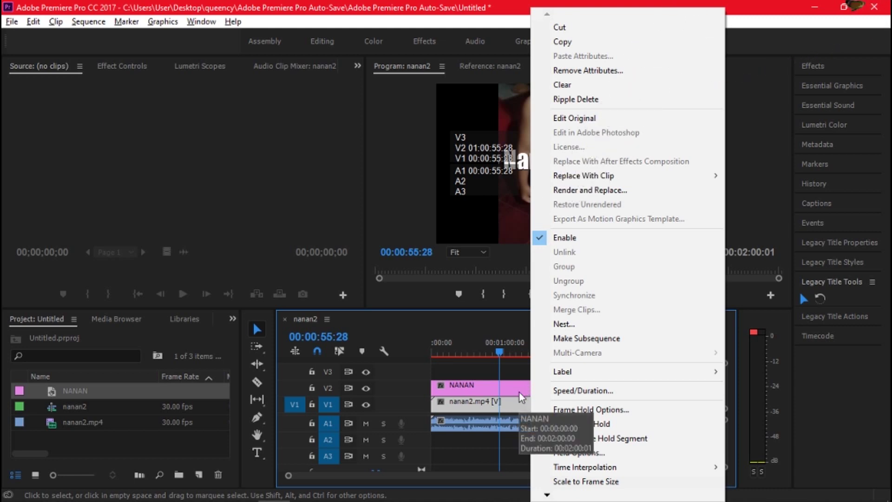
click(643, 399)
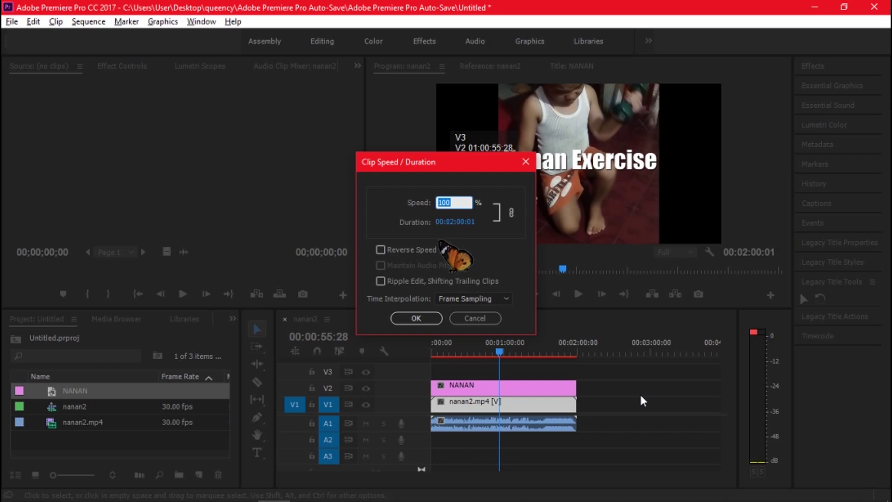
text(50)
click(421, 319)
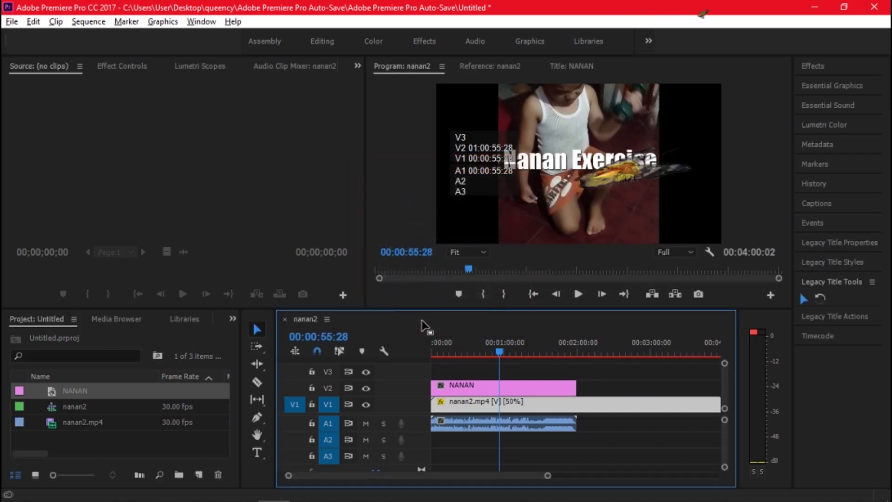
Play the slowed video clip, including from a point near the start of the sequence
key(space)
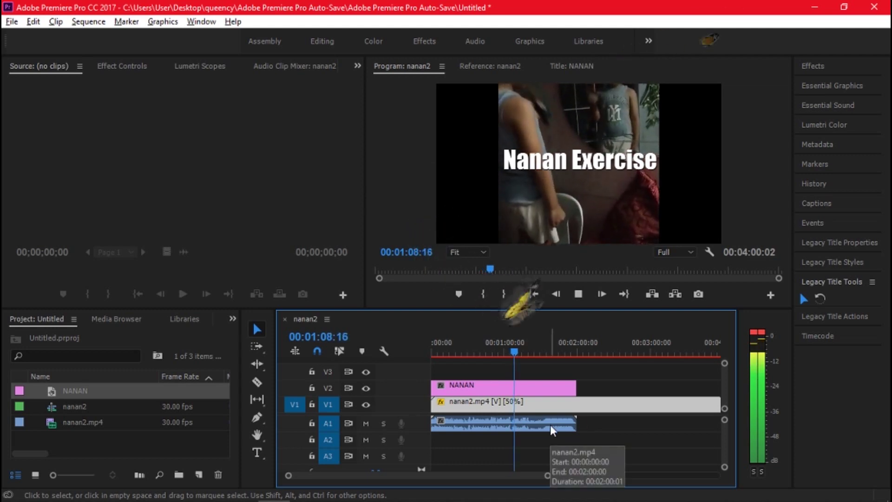
click(446, 354)
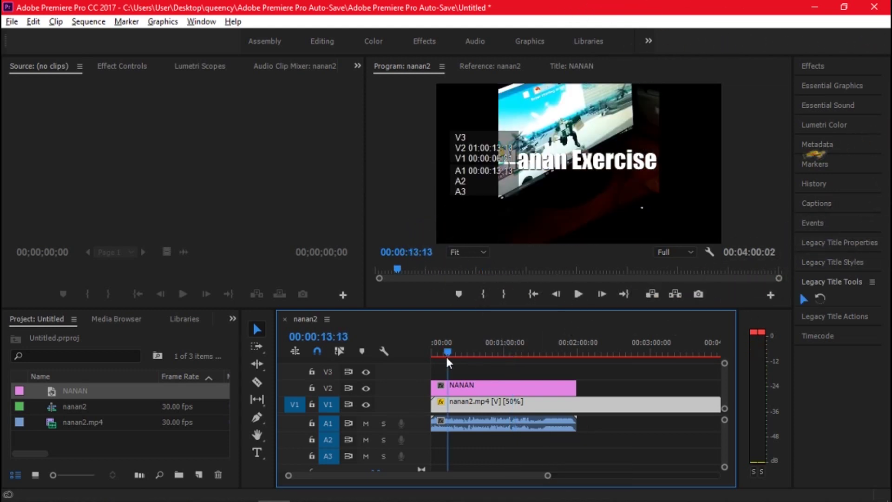
drag(453, 352, 436, 351)
key(space)
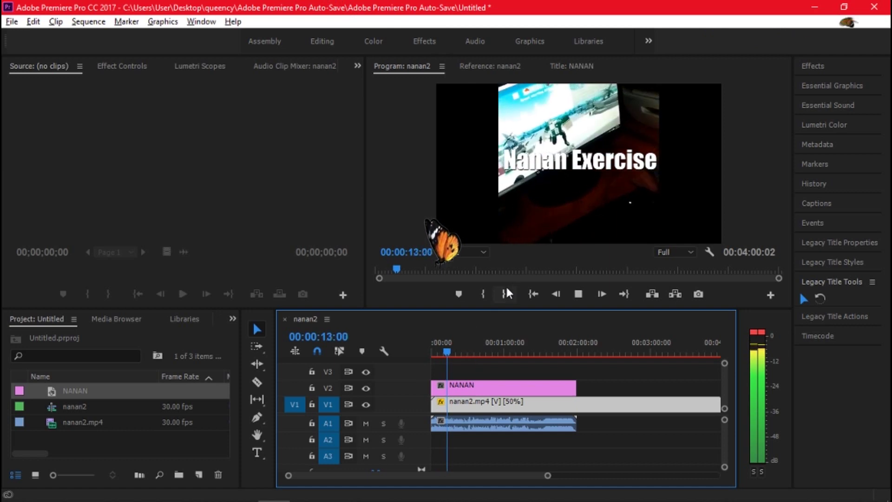
Set the speed of the nanan2.mp4 video clip on track V1 to 150%
right_click(496, 407)
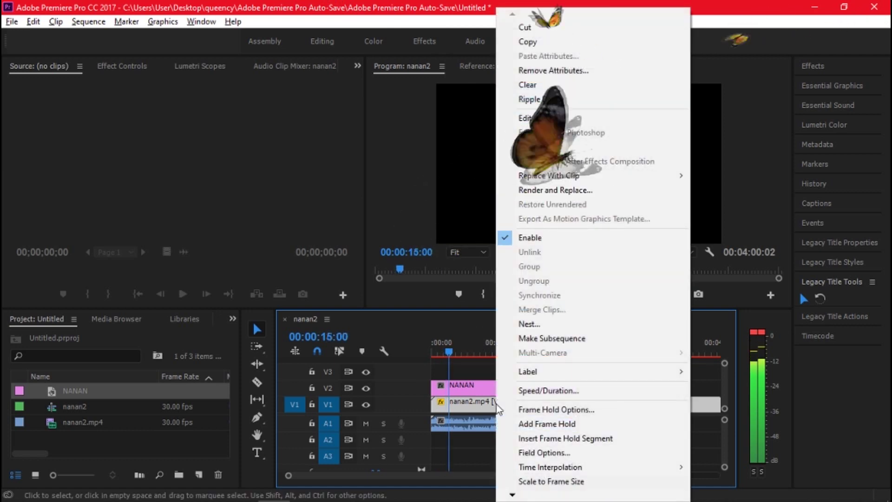
click(548, 391)
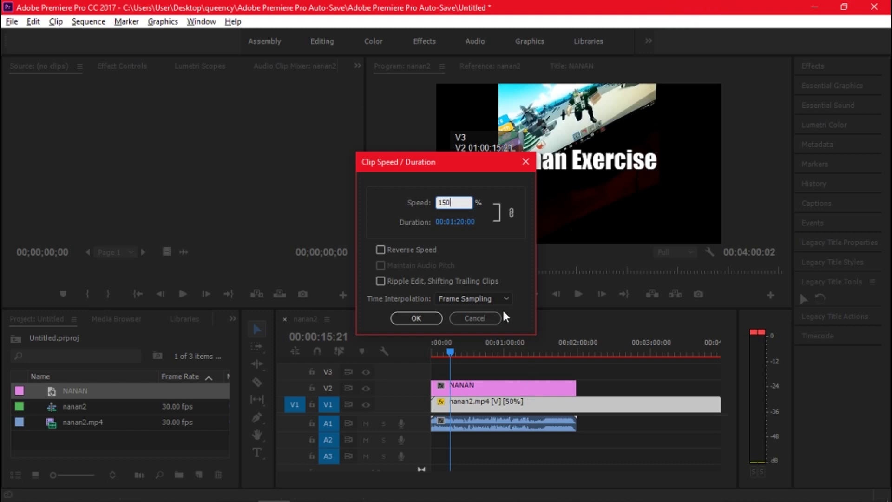
click(416, 318)
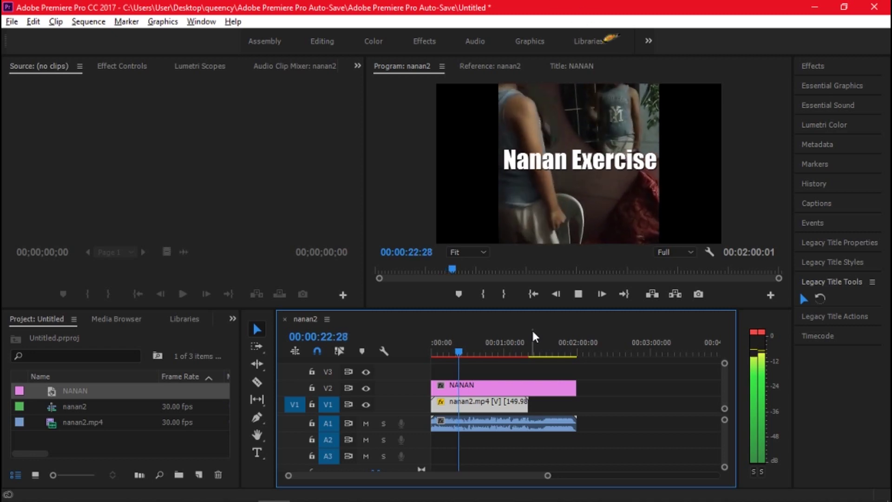
Reverse the playback of the nanan2.mp4 video clip on track V1
right_click(500, 404)
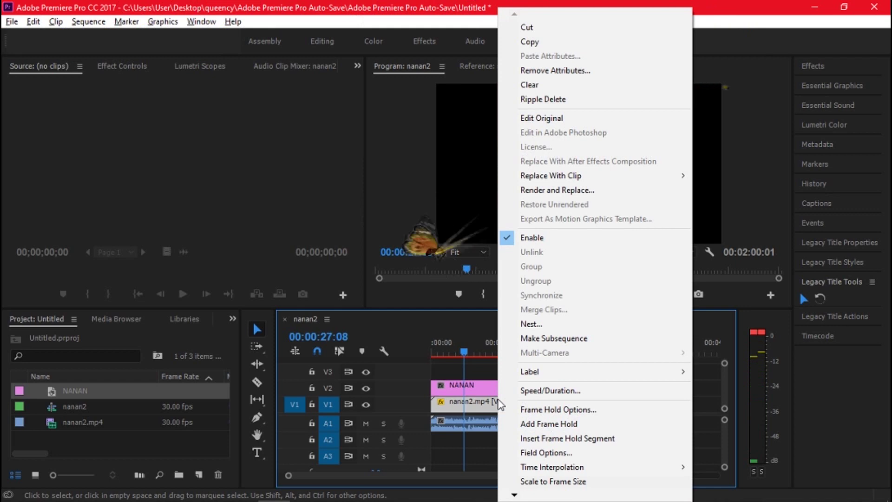
click(542, 389)
click(380, 250)
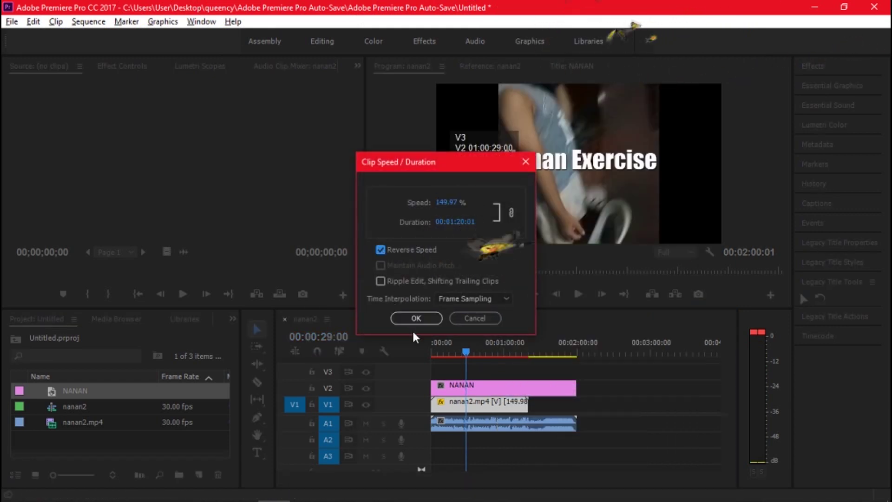
click(416, 317)
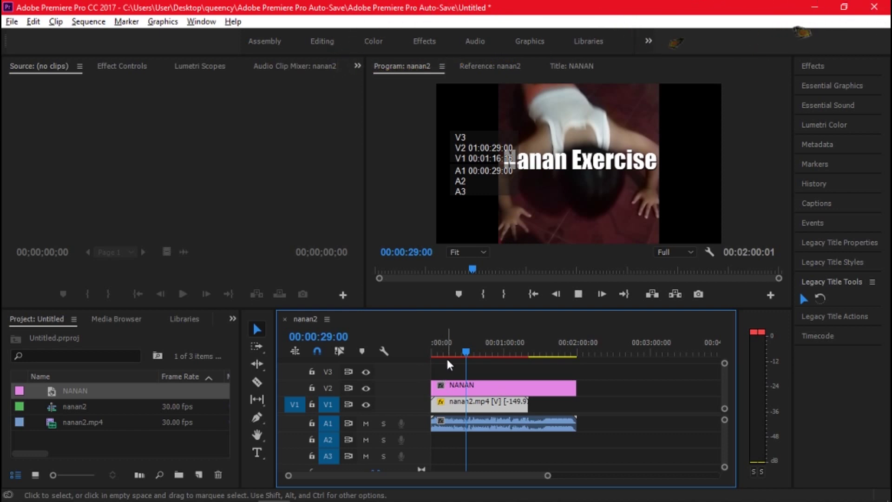
Play the reversed clip and return the playhead to the start of the sequence to preview it again
key(space)
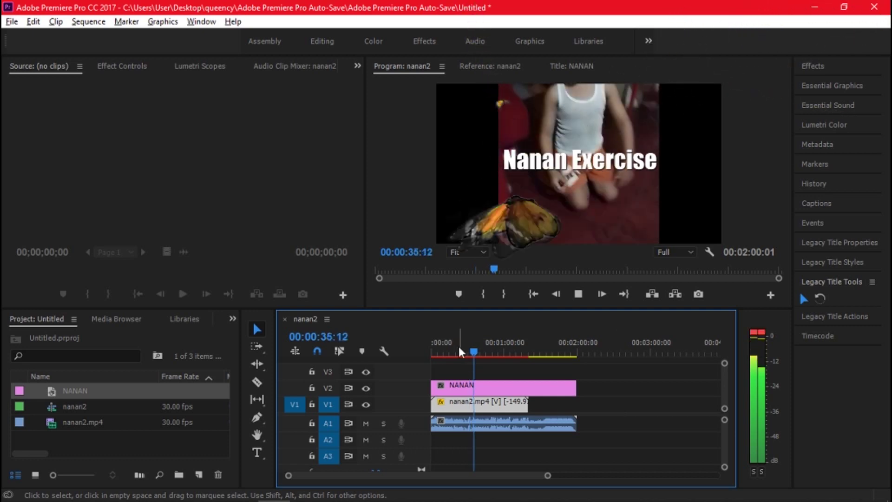
drag(459, 346, 431, 346)
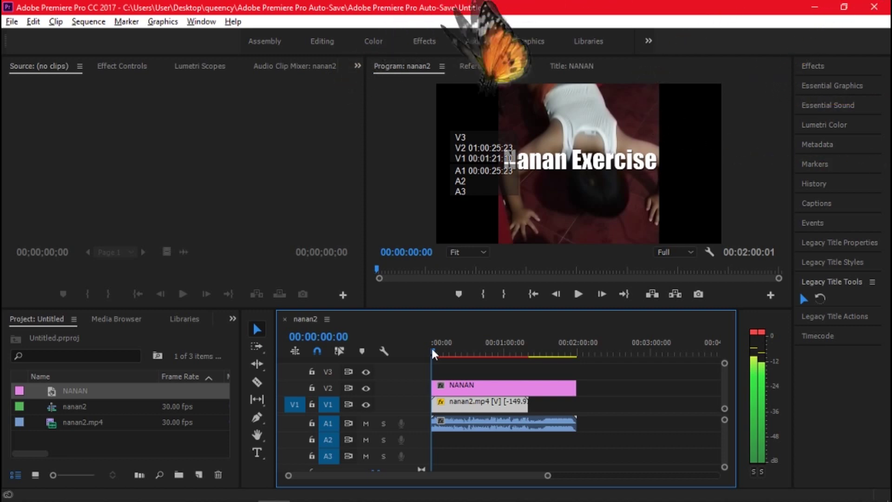
drag(432, 350, 441, 351)
key(space)
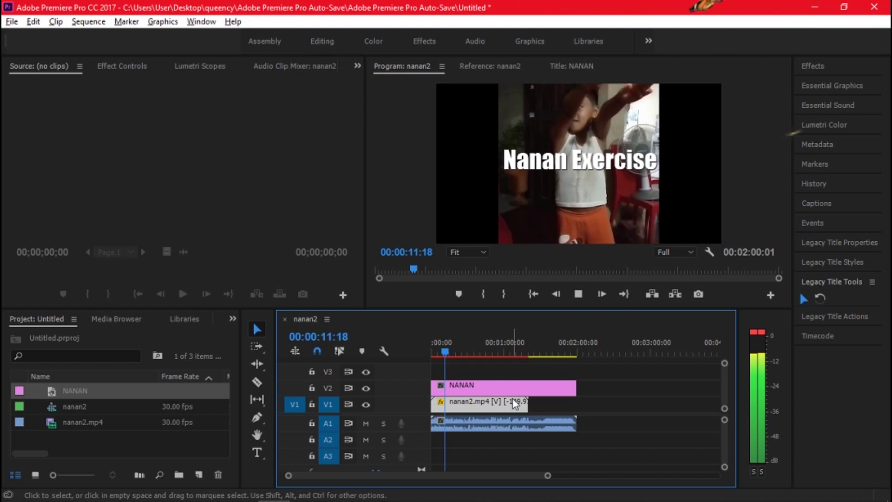
Try the reversed nanan2.mp4 clip at 50% speed, and set its speed back to 150%
drag(513, 403, 602, 408)
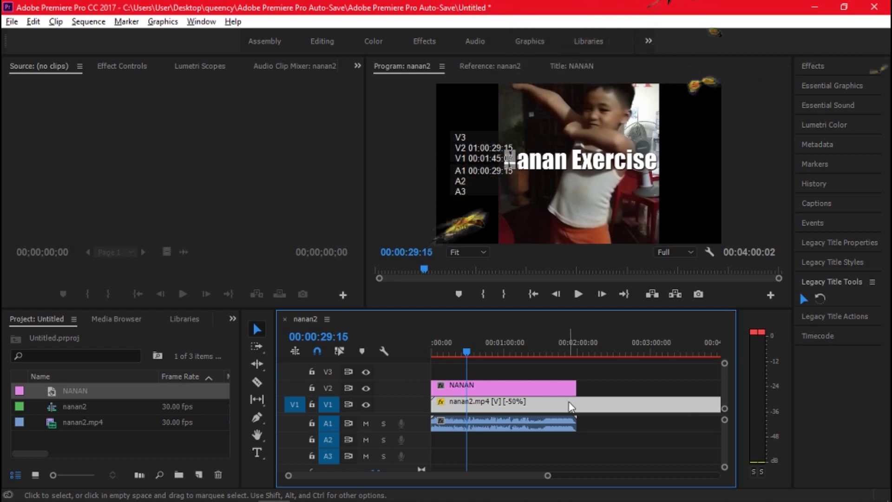
key(ctrl+r)
text(150)
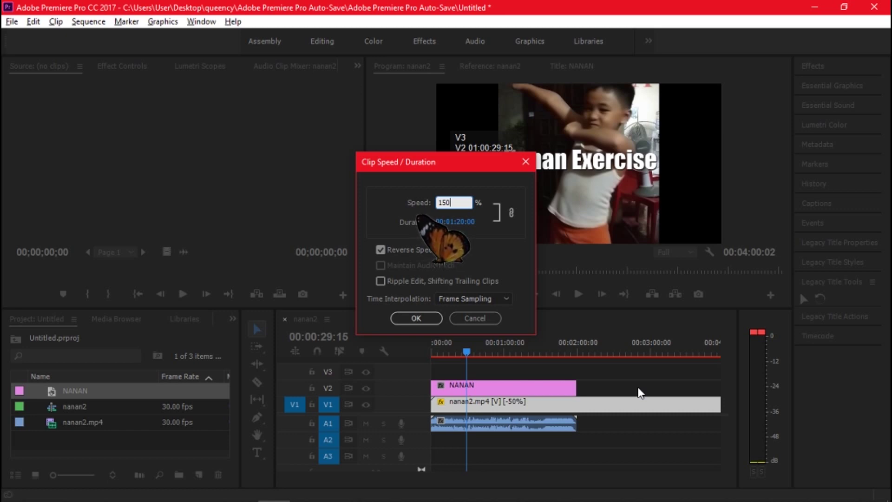
key(Return)
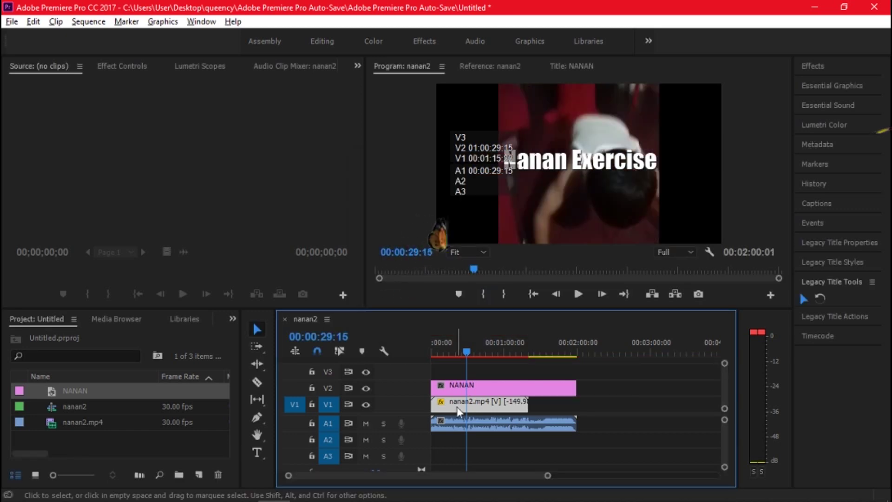
Turn off reverse speed for the nanan2.mp4 video clip on track V1
right_click(504, 404)
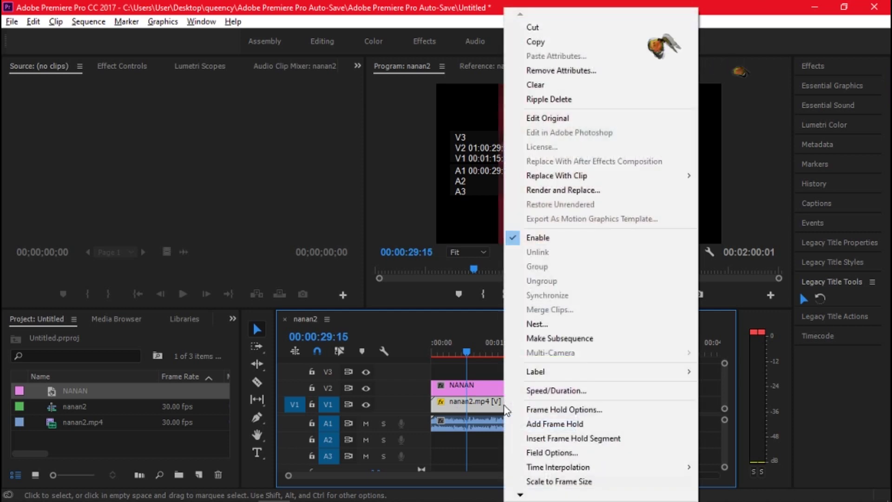
click(555, 391)
click(380, 249)
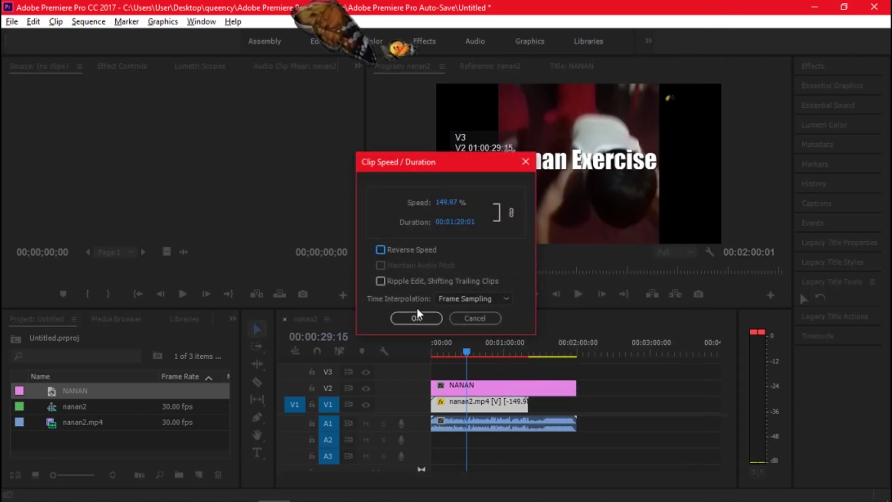
click(415, 318)
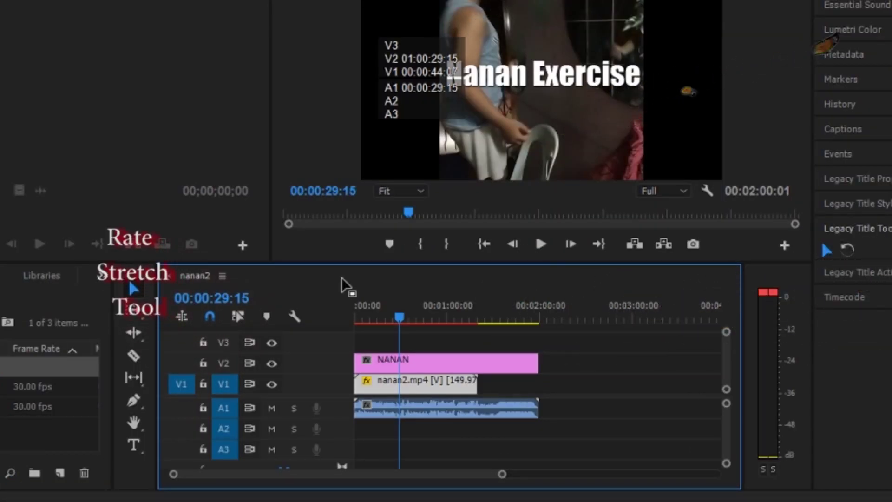
Slow the V1 clip with the Rate Stretch tool by extending its end to about 00:02:52, and play the result
key(r)
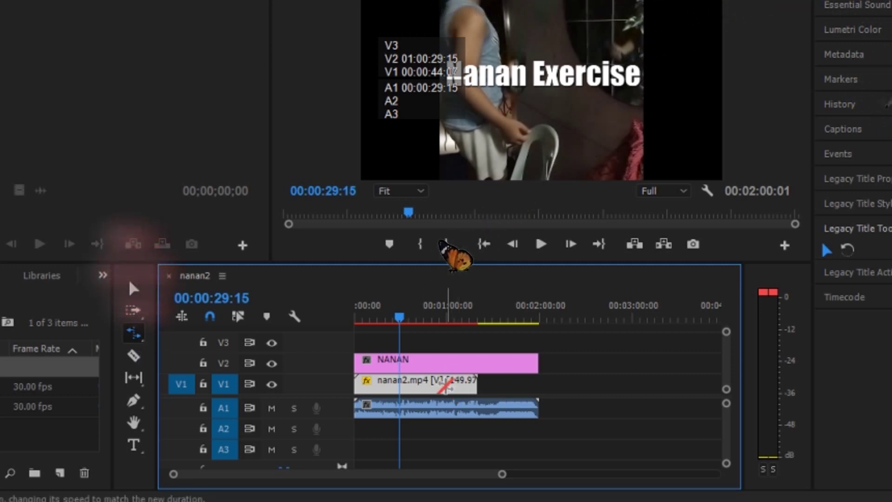
click(133, 333)
click(432, 385)
drag(473, 384, 613, 383)
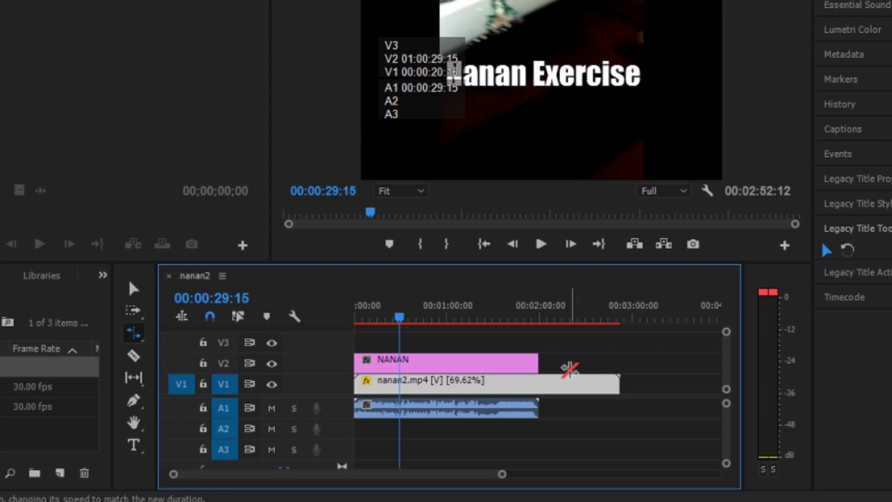
key(space)
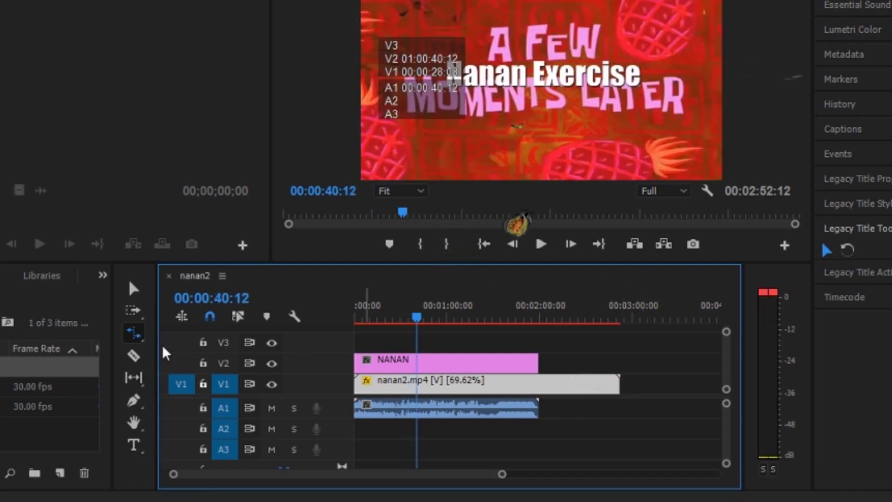
Speed up the V1 clip with the Rate Stretch tool by shortening it to end at the playhead at 00:00:40:12
click(132, 333)
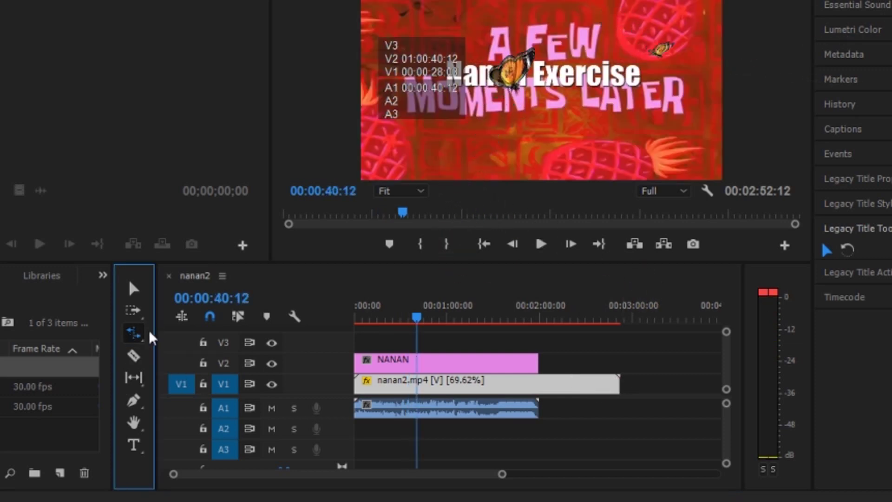
drag(614, 386, 438, 385)
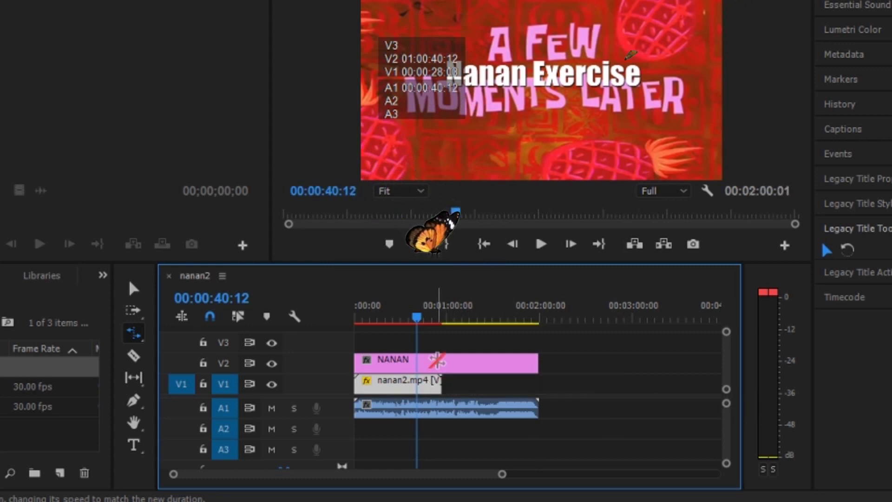
drag(439, 386, 416, 379)
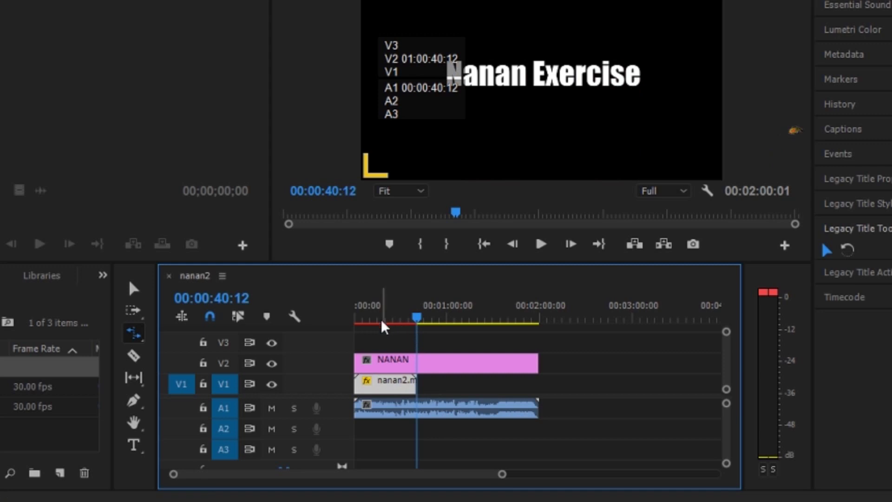
Play the sped-up clip from near the start, and rate-stretch its end to line up with the end of the NANAN title
click(360, 314)
key(space)
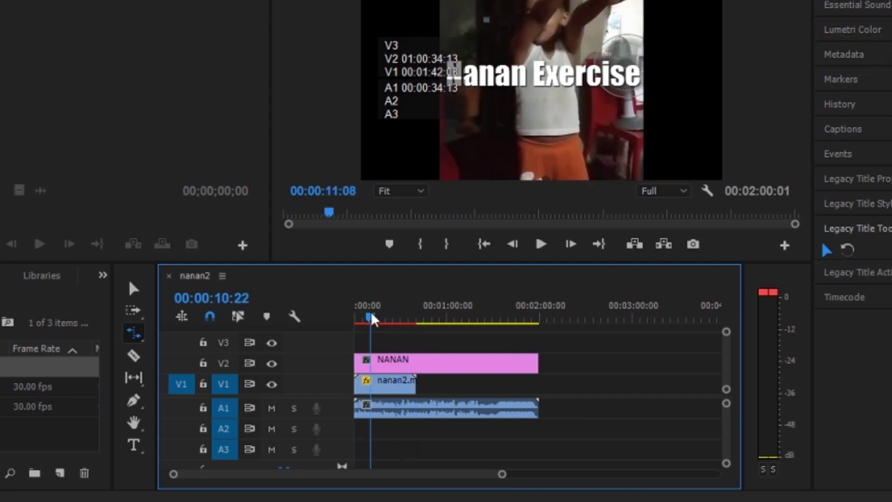
key(space)
drag(409, 385, 537, 386)
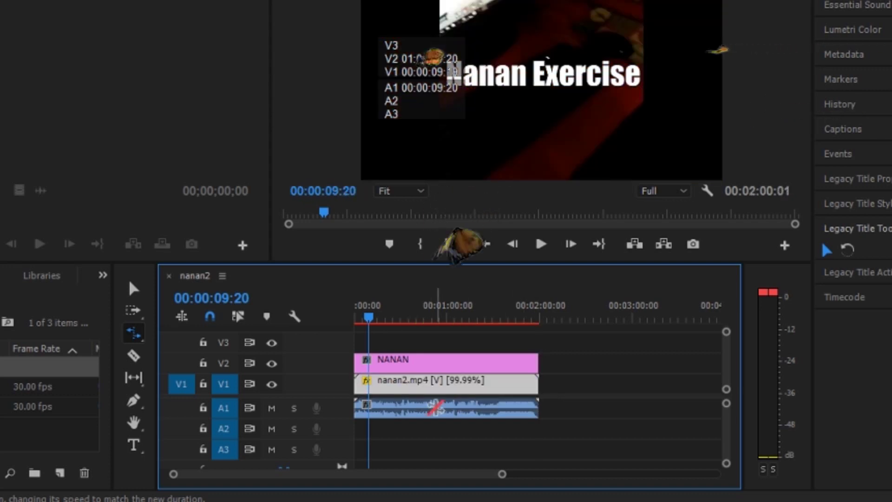
Show the Time Remapping Speed keyframes on the nanan2.mp4 video clip on track V1
right_click(458, 391)
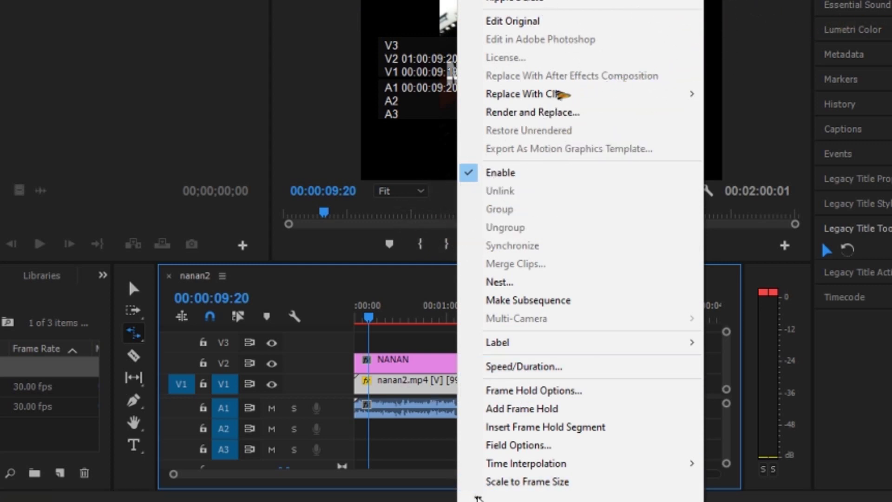
scroll(479, 497, down, 2)
scroll(478, 498, down, 5)
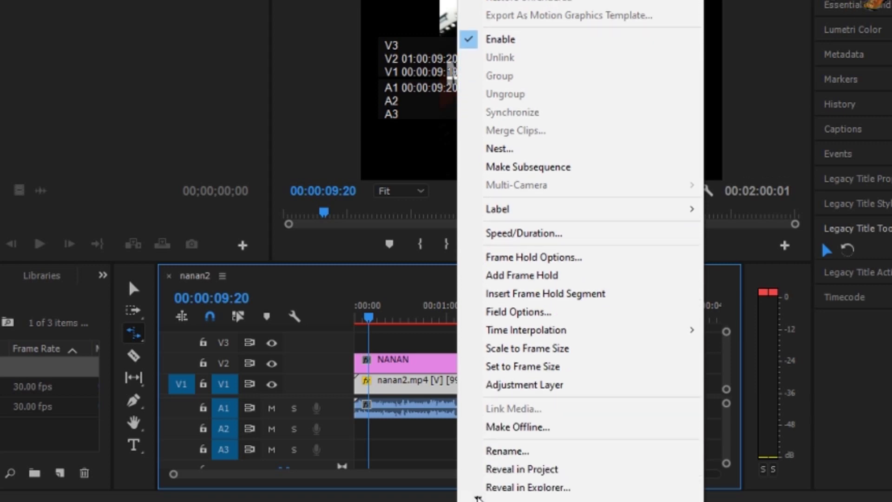
scroll(515, 451, down, 2)
scroll(535, 460, down, 1)
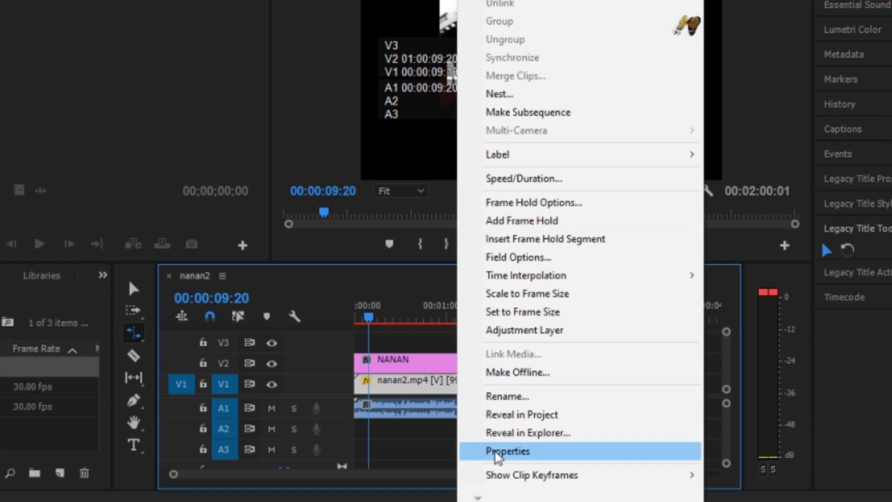
mouse_move(512, 478)
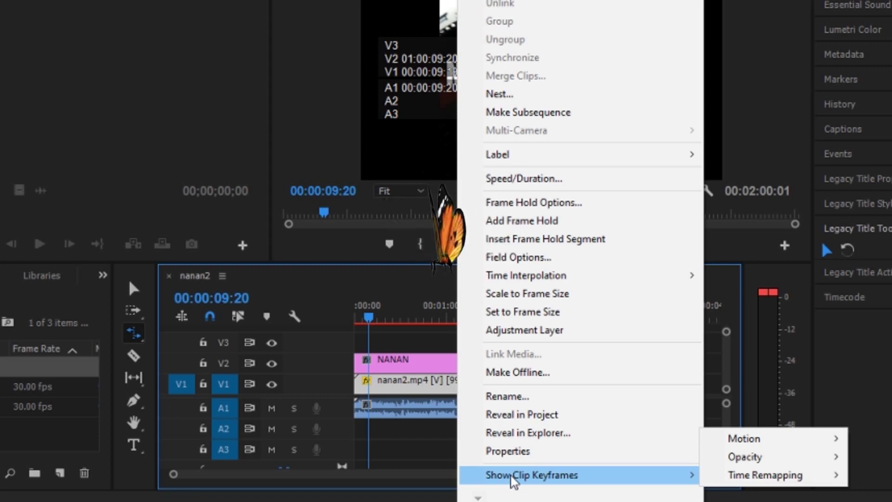
mouse_move(754, 479)
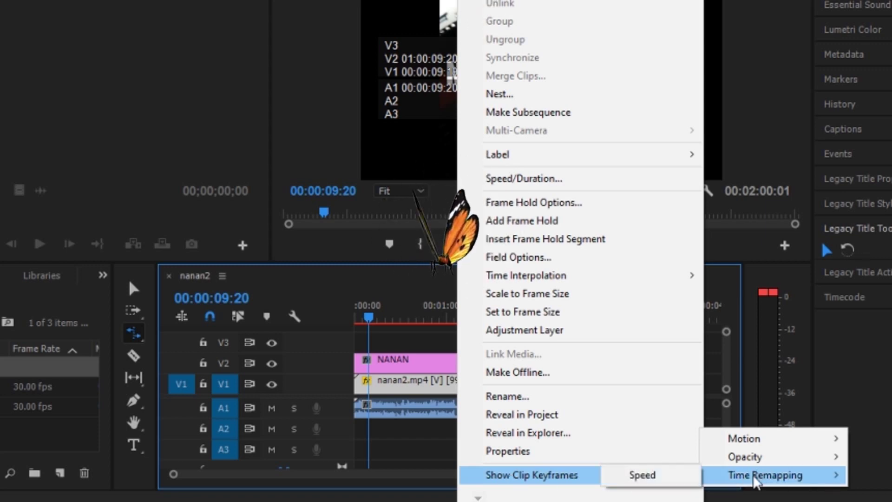
click(667, 479)
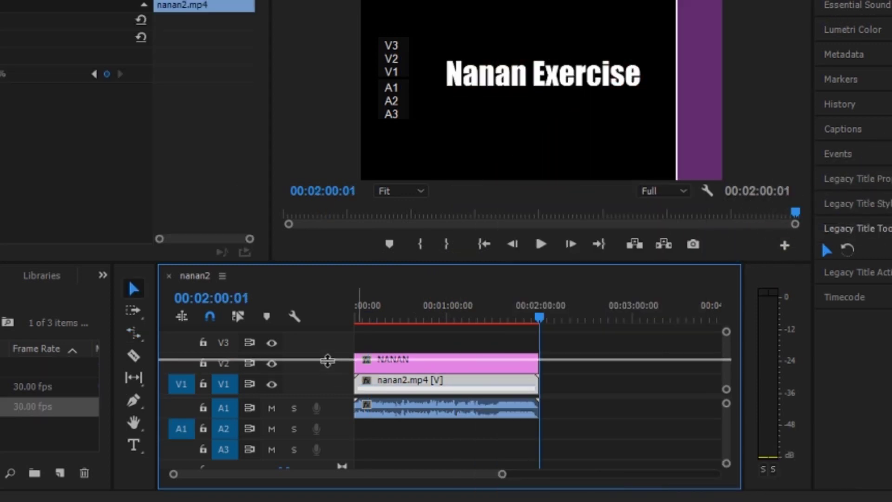
Make track V1 taller and raise the clip's speed line to accelerate it, playing the sequence from the start to check
drag(327, 361, 330, 352)
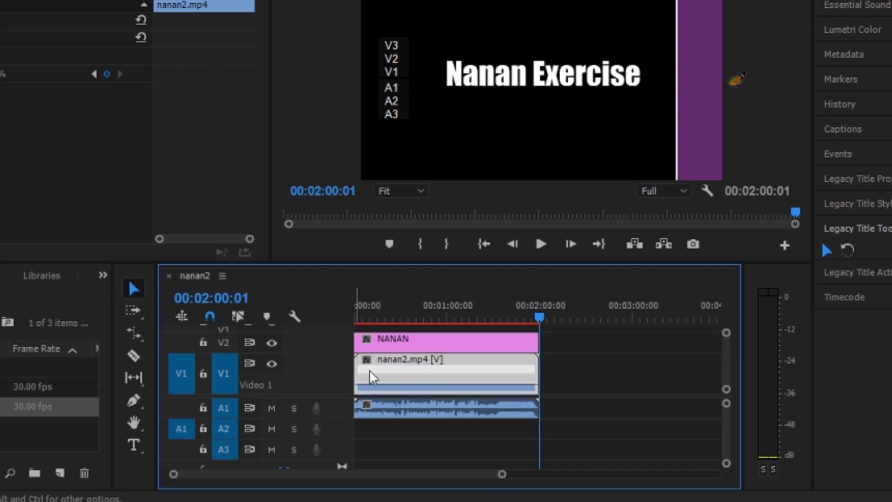
drag(512, 371, 491, 365)
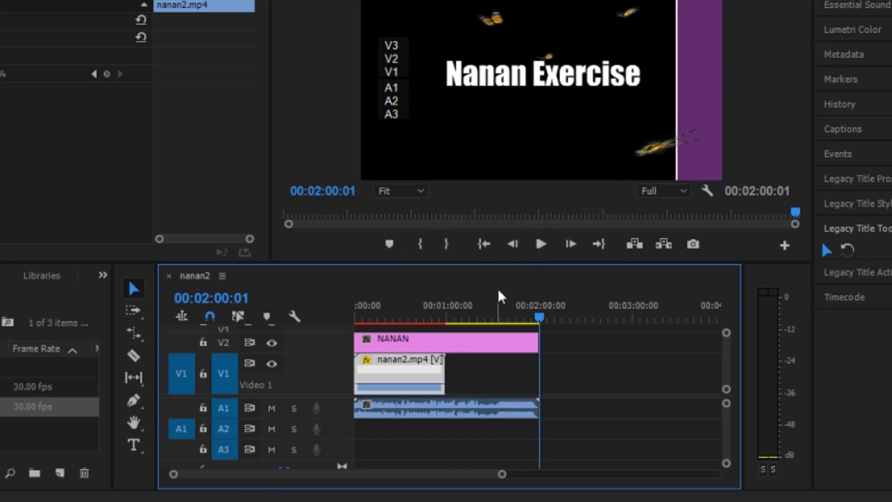
click(350, 311)
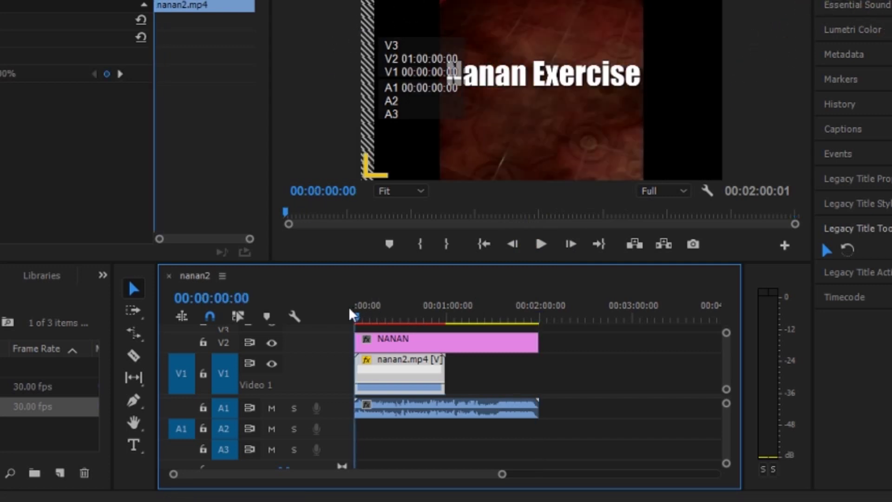
key(space)
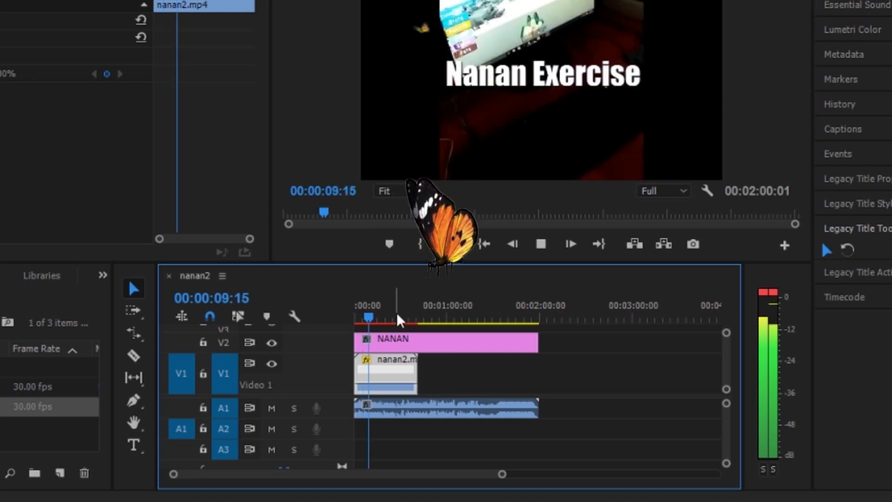
key(space)
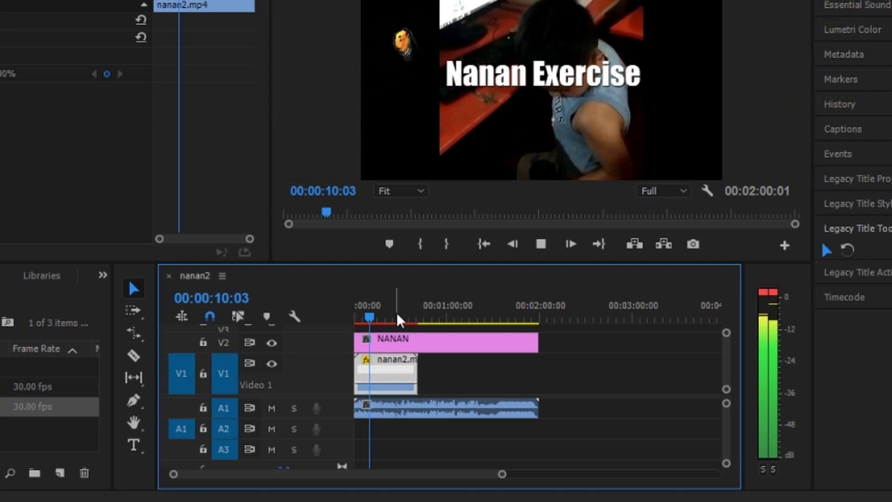
key(space)
mouse_move(387, 378)
mouse_down()
mouse_move(390, 396)
mouse_move(388, 365)
mouse_up()
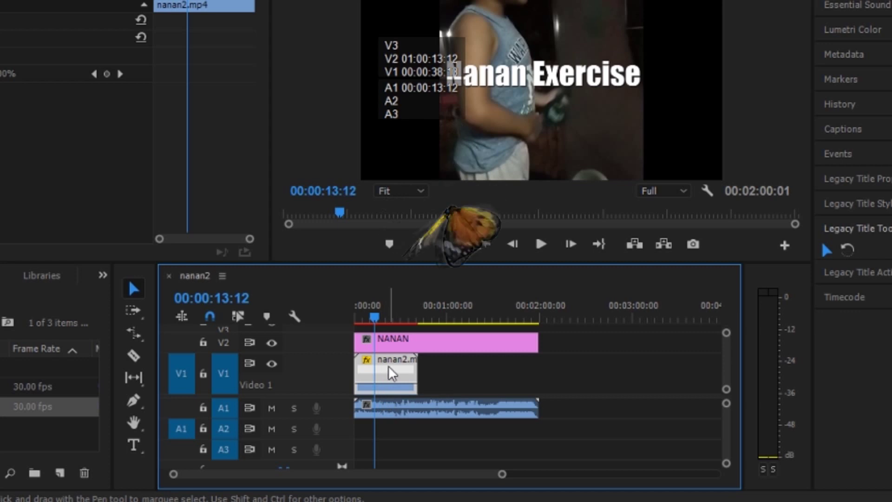
Slow down the nanan2.mp4 clip on V1 by lowering its speed line to 96%
drag(400, 420, 400, 423)
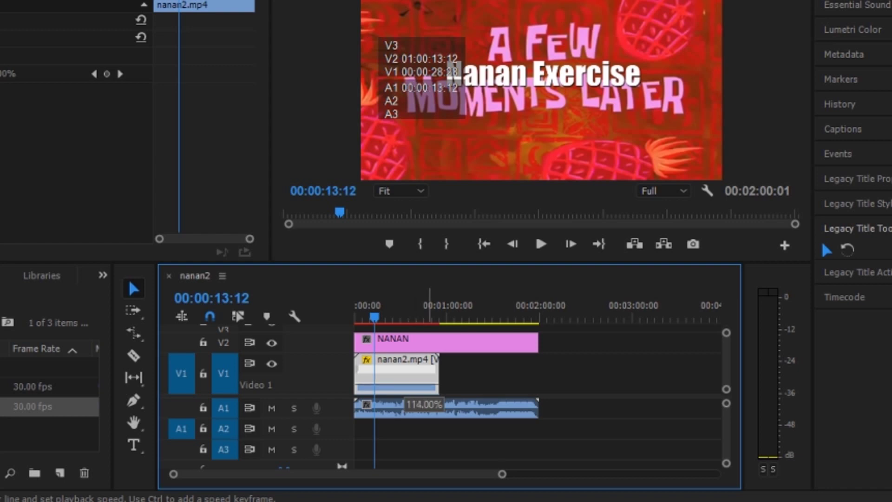
drag(403, 408, 403, 481)
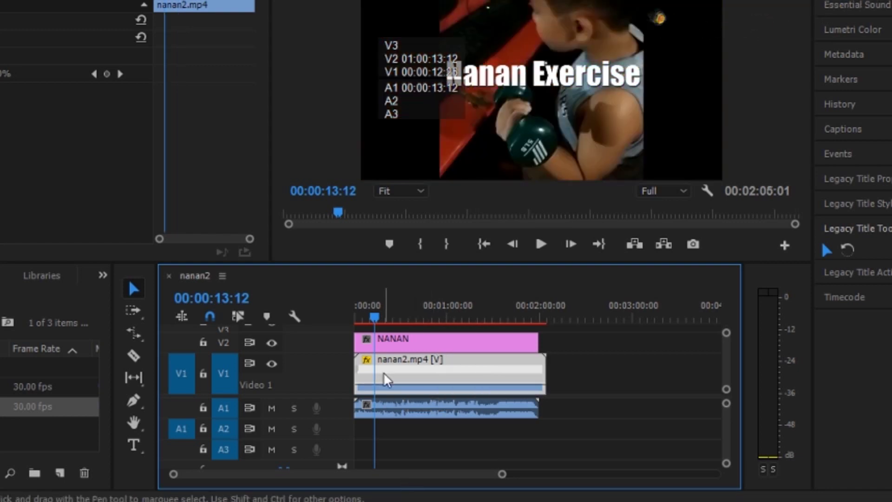
Play the sequence, add a Speed keyframe to the clip at about 00:00:49:22, and return the playhead near the start
key(space)
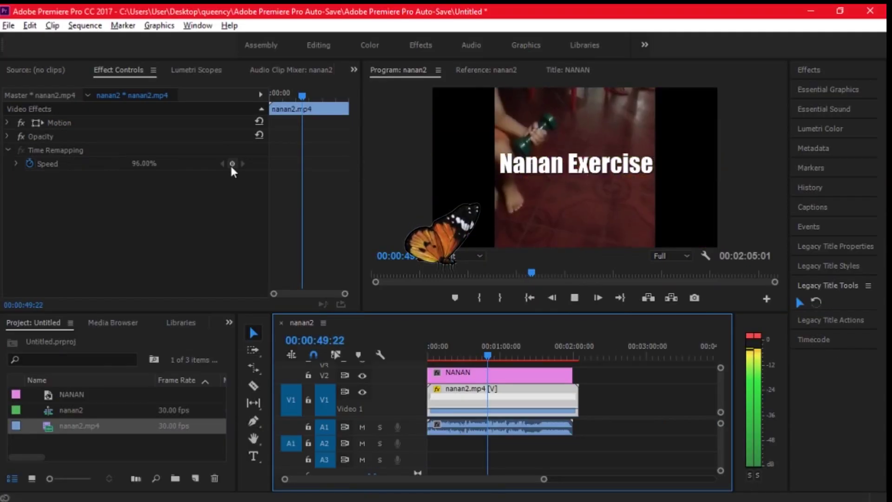
click(232, 165)
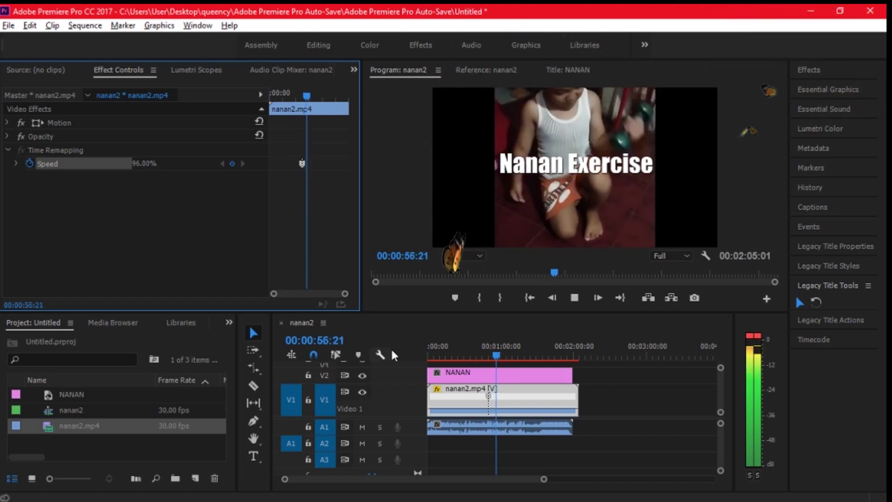
click(435, 359)
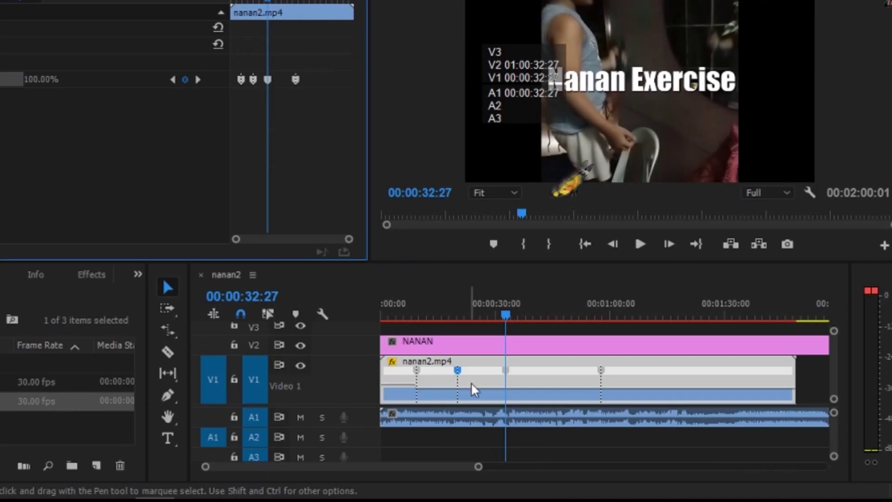
Raise the speed between the clip's second and third keyframes to about 249%, and speed up the section before the first keyframe
click(483, 376)
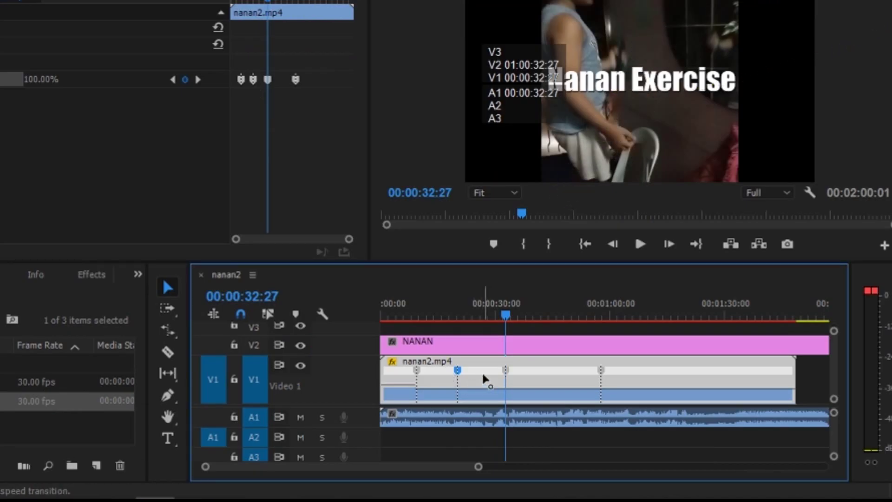
drag(482, 392, 482, 382)
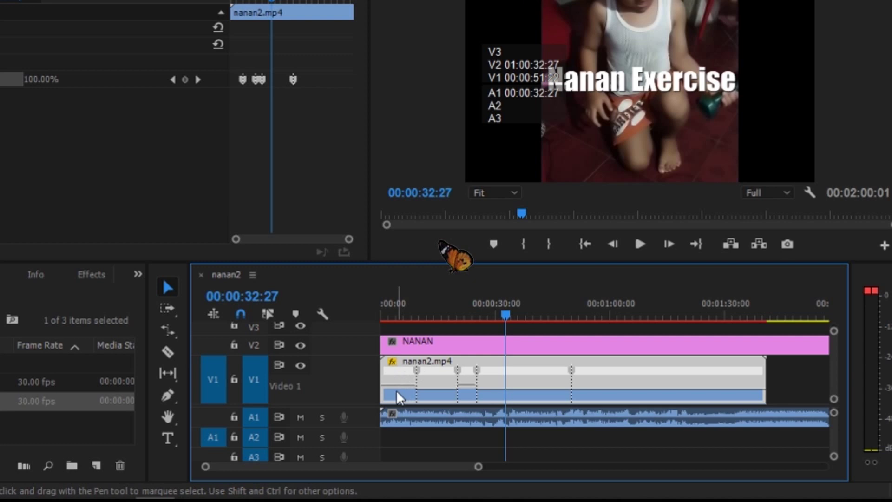
drag(417, 374, 351, 316)
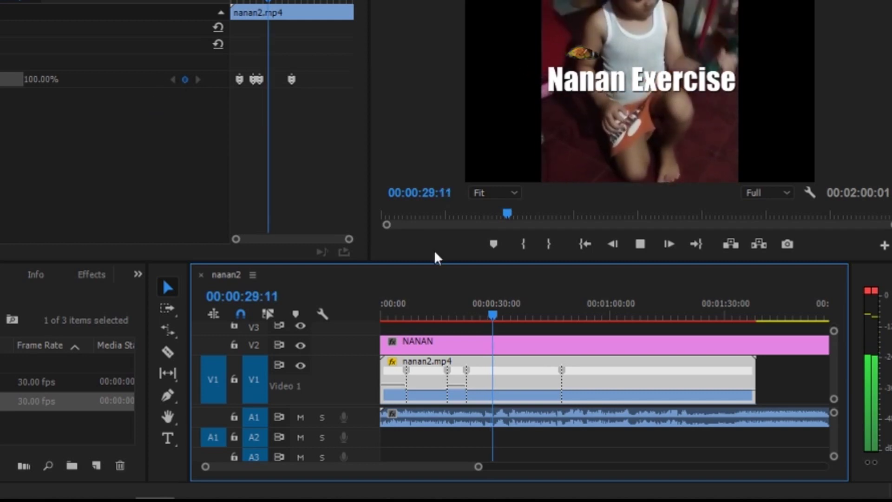
Add a Speed keyframe at about 00:00:31:08 and raise the speed between it and the last keyframe to about 262%
click(184, 79)
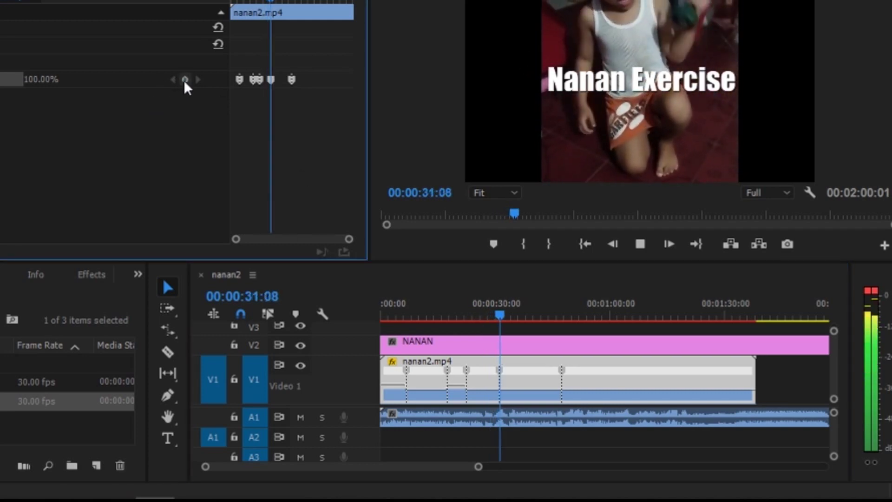
click(519, 395)
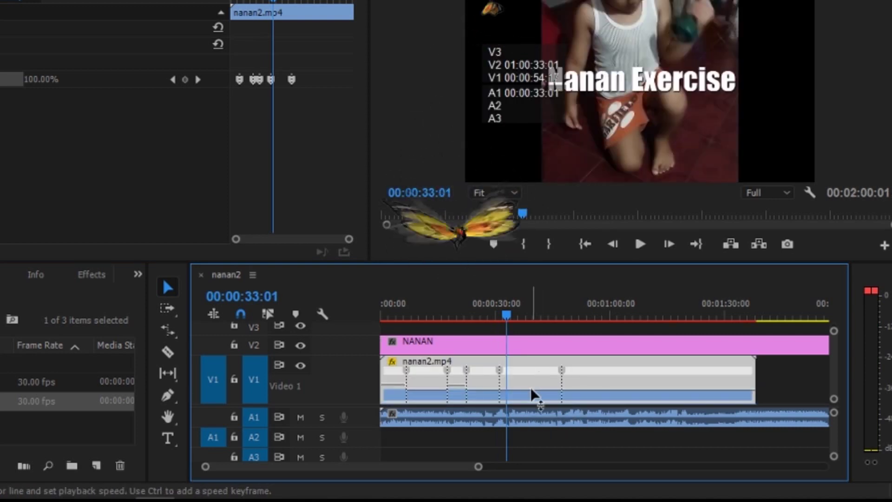
drag(530, 390, 530, 385)
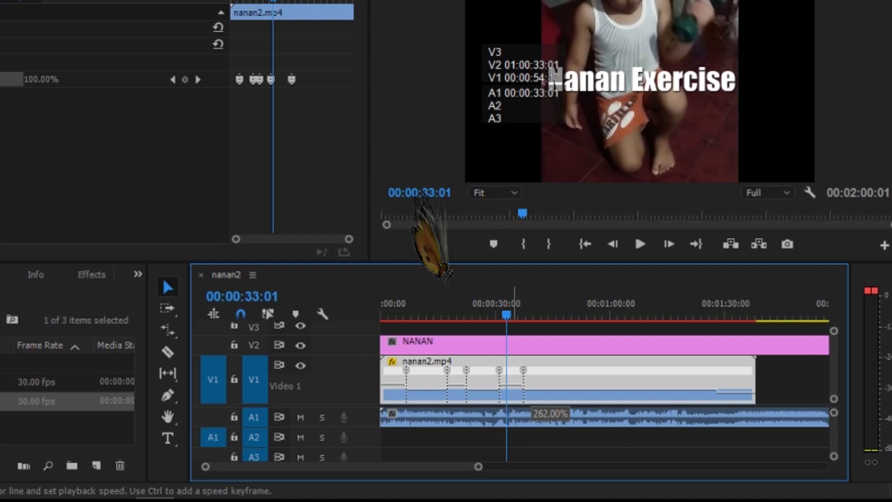
Play the sequence from just before the 30-second mark, and replay it from the start to check the speed changes
click(486, 345)
drag(493, 316, 487, 309)
key(space)
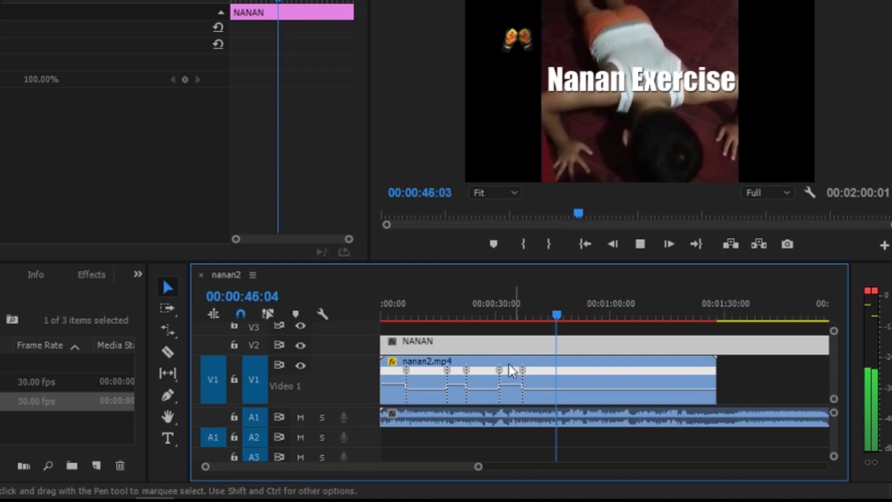
key(space)
key(Home)
key(space)
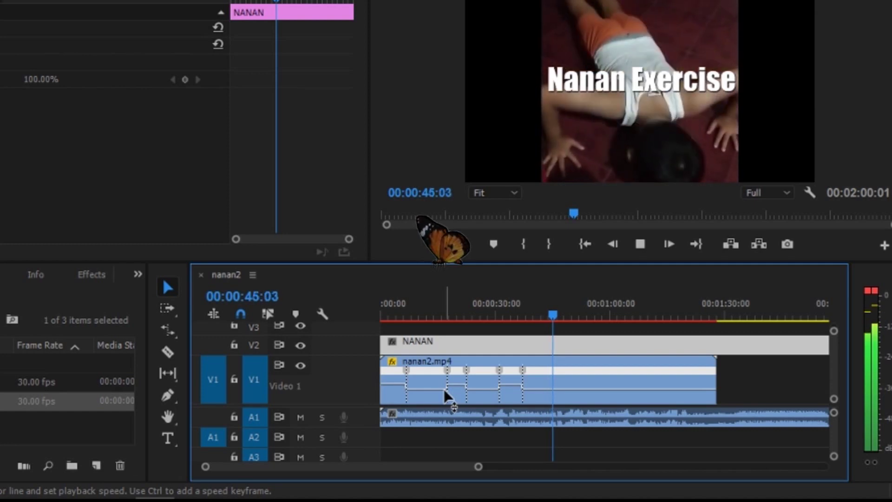
Raise the speed line between the clip's second and third keyframes to 249%
drag(444, 389, 484, 381)
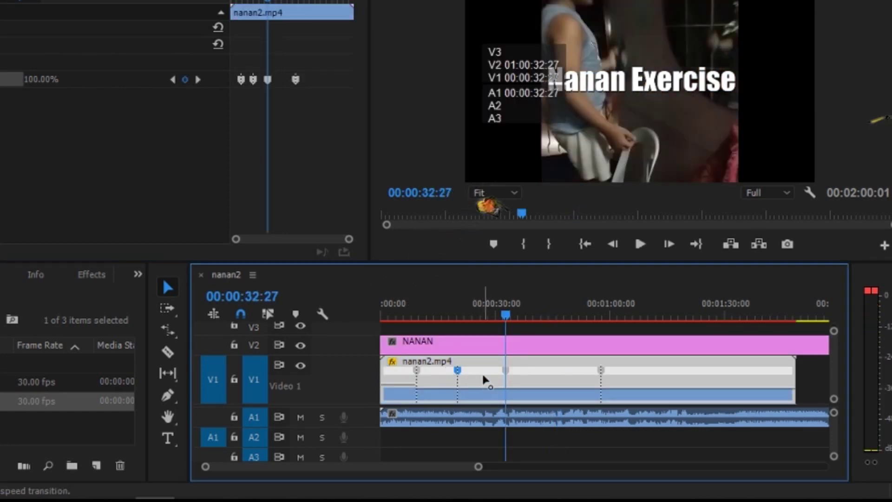
click(482, 394)
drag(481, 396, 482, 392)
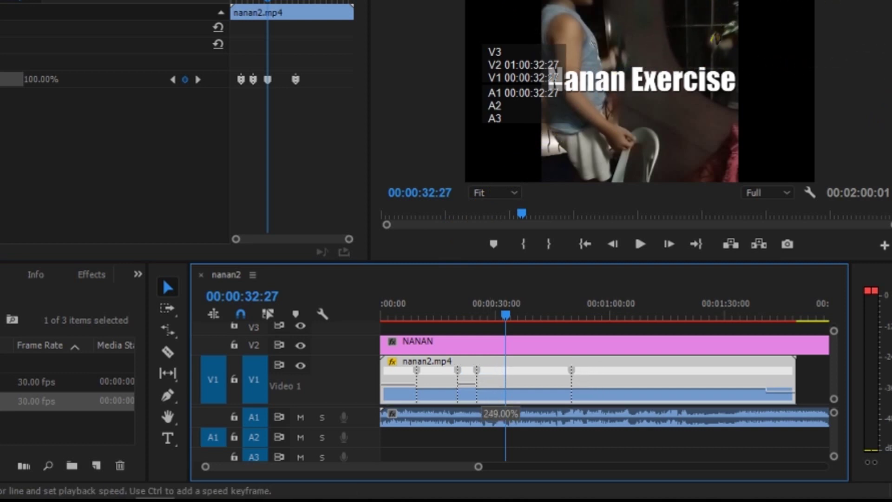
Speed up the section before the clip's first keyframe by raising its speed line, and play the sequence to check
drag(500, 392, 374, 375)
click(403, 380)
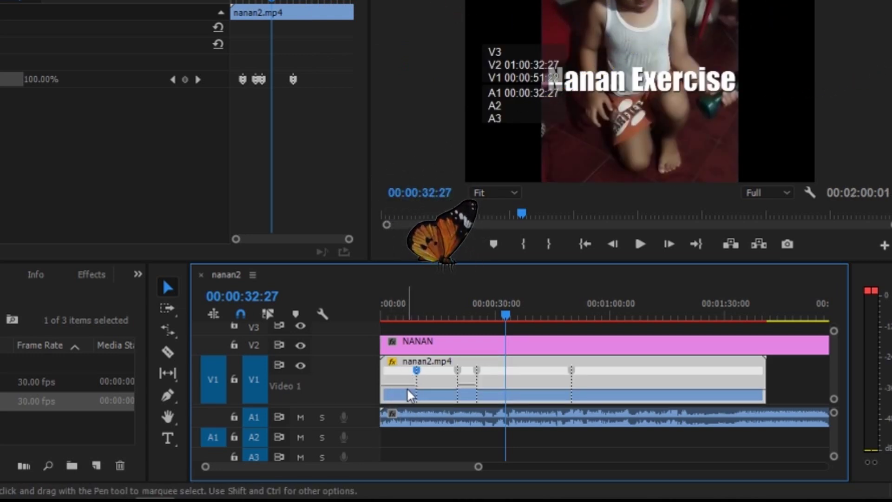
drag(408, 387, 347, 308)
key(space)
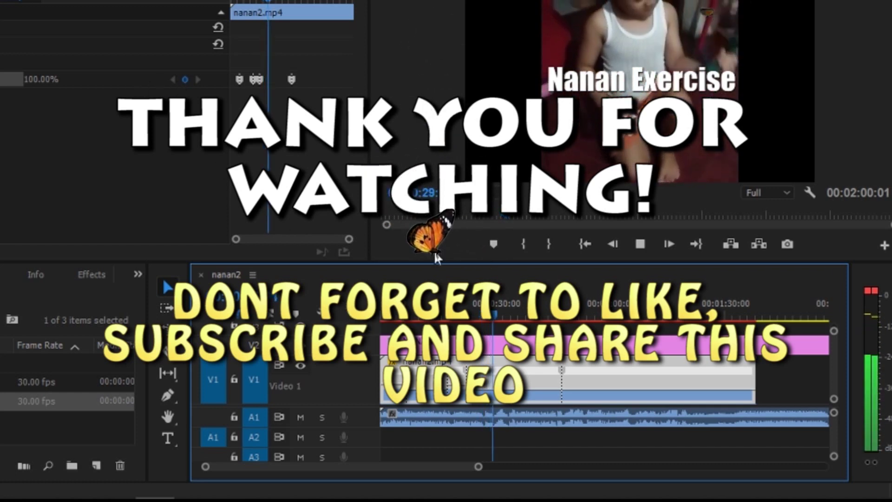
Add a Speed keyframe at about 00:00:31:08 and raise the section between it and the last keyframe to about 259%
click(185, 79)
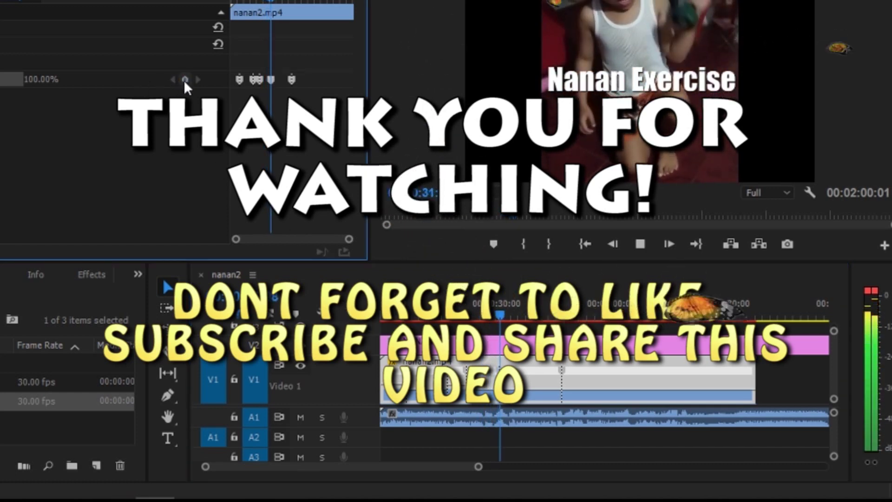
key(space)
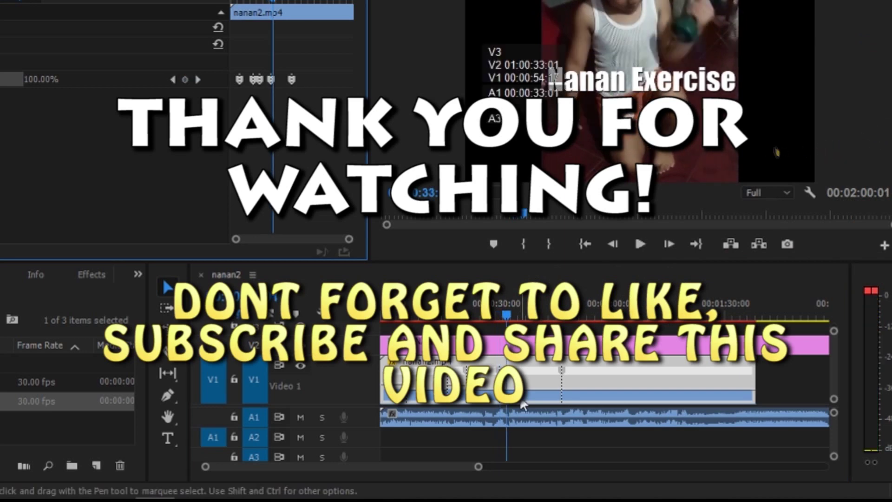
click(532, 401)
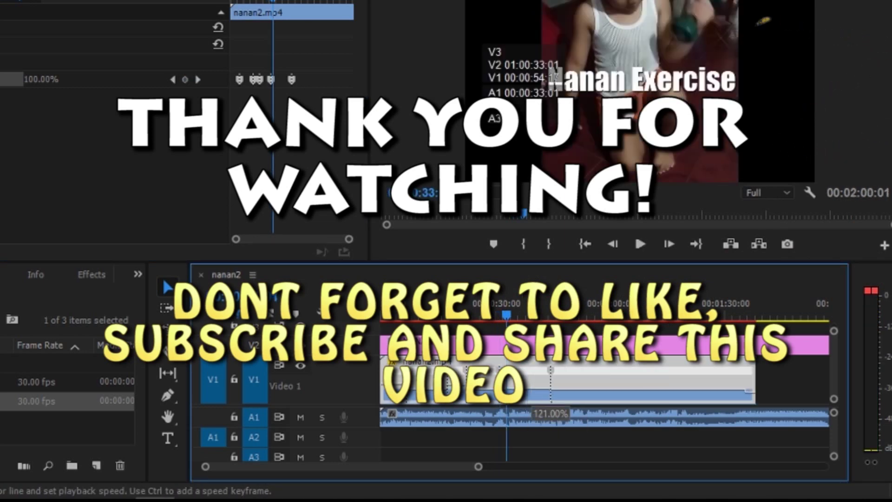
drag(513, 387, 514, 384)
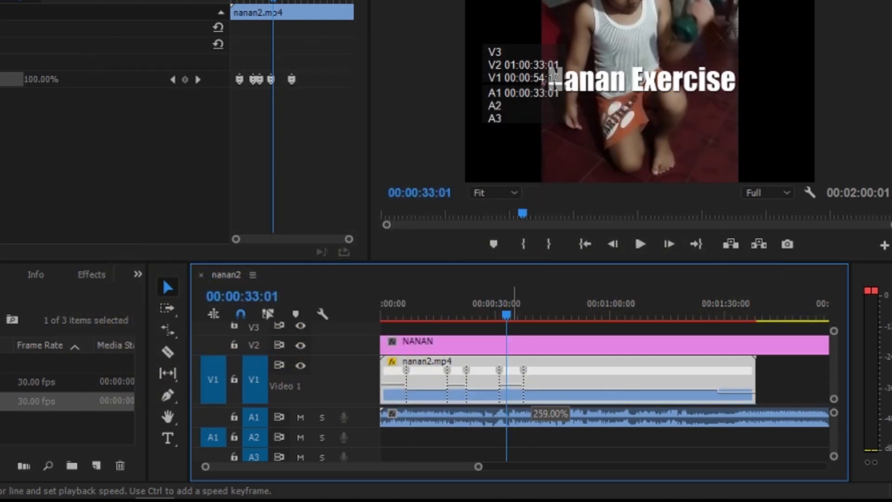
Play the sequence from about 00:00:28:15 to check the newly accelerated section
click(490, 343)
drag(504, 327, 490, 310)
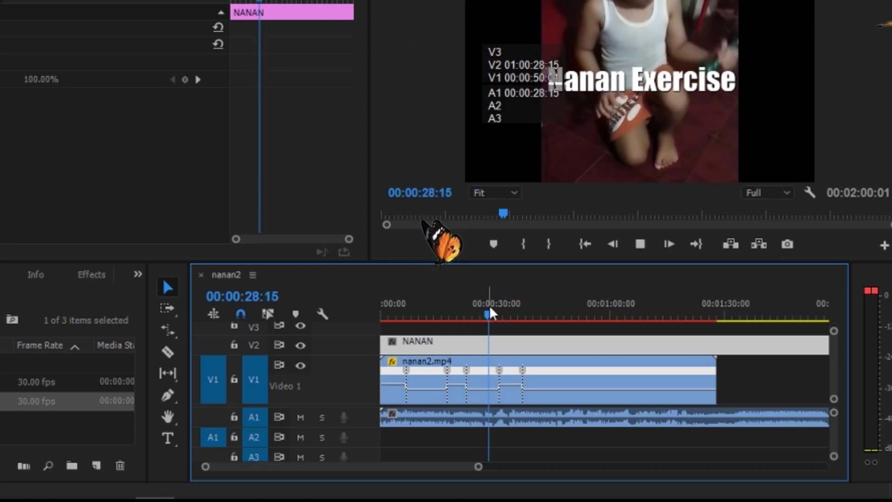
drag(490, 310, 497, 311)
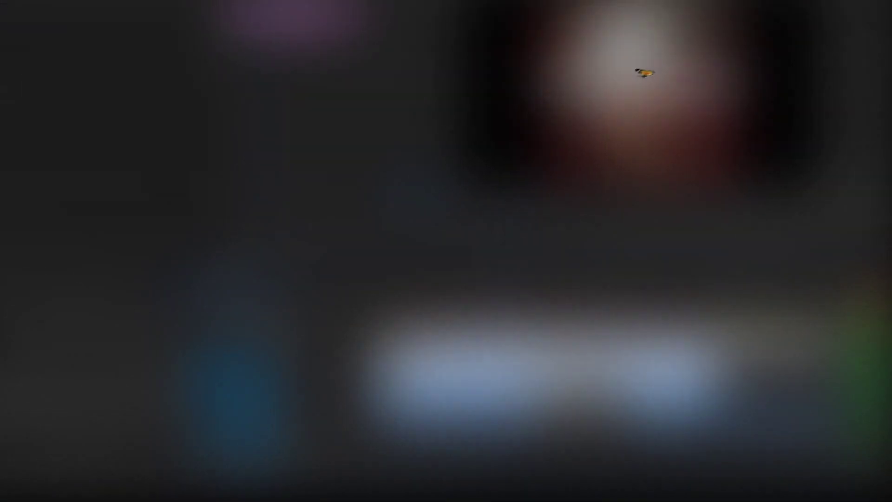